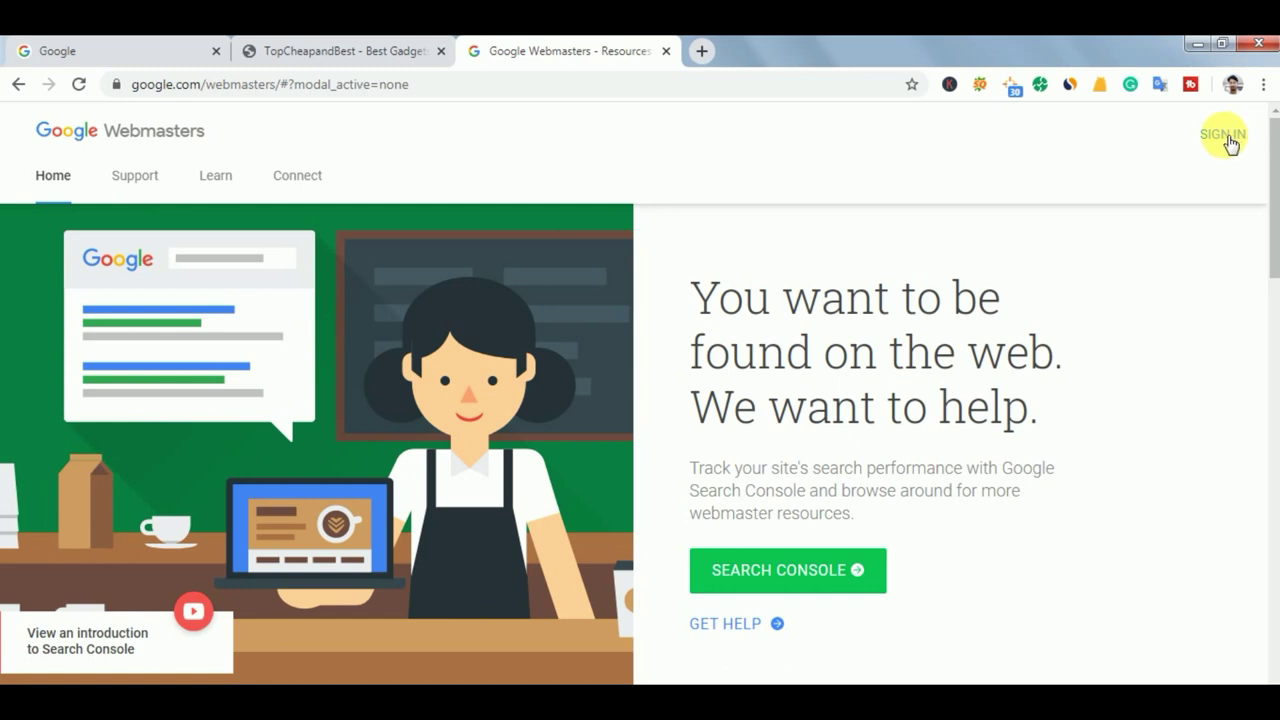
Sign in to Google Search Console and start adding a new property of the URL prefix type.
left_click(1222, 134)
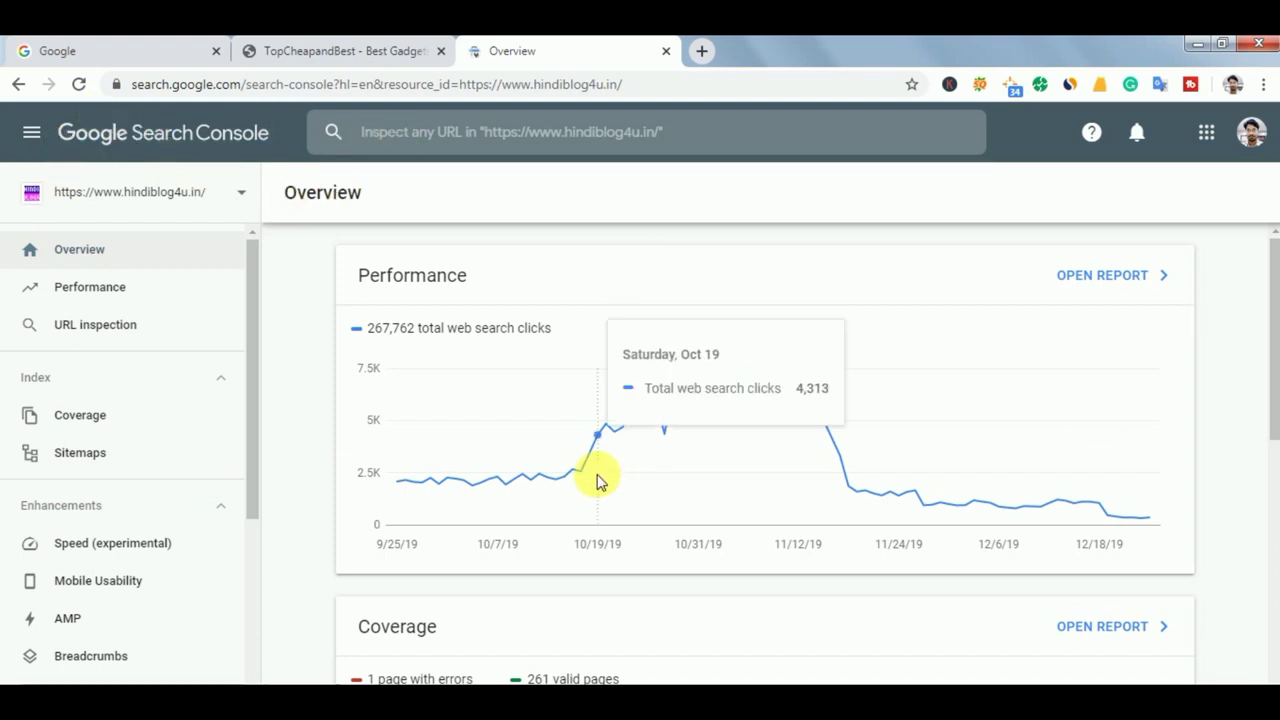
left_click(244, 196)
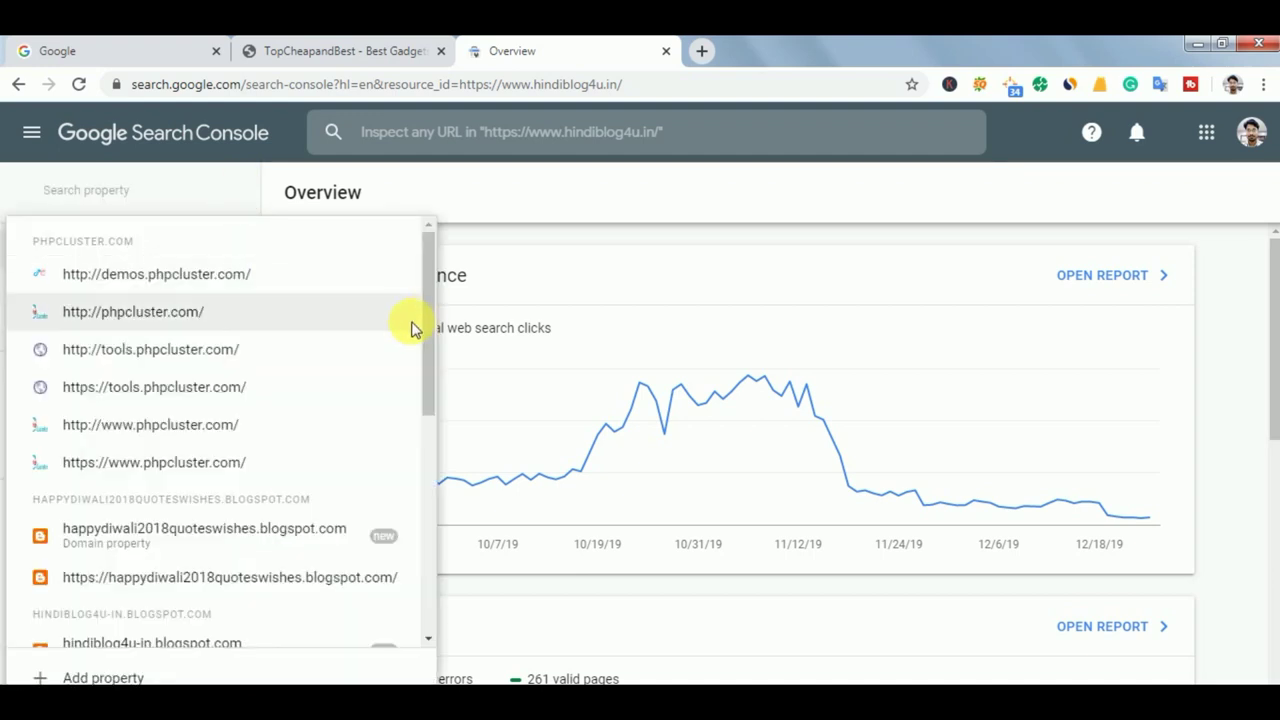
left_click(113, 678)
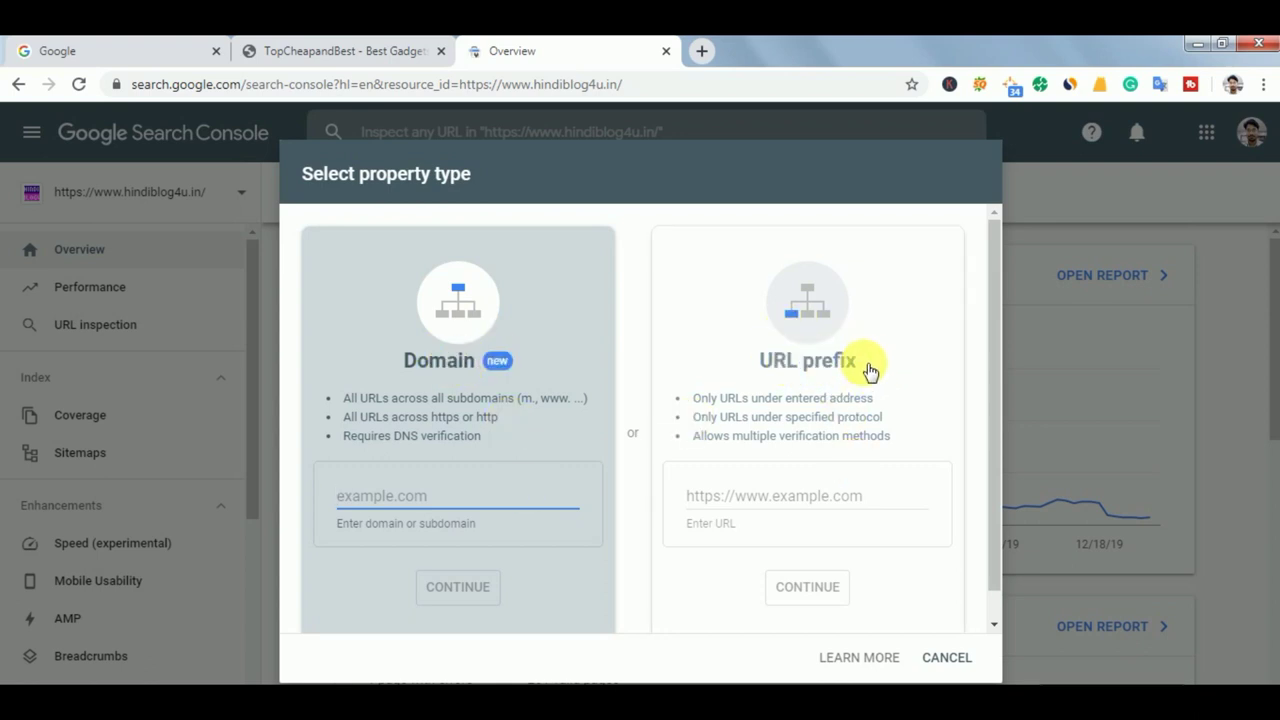
left_click(845, 505)
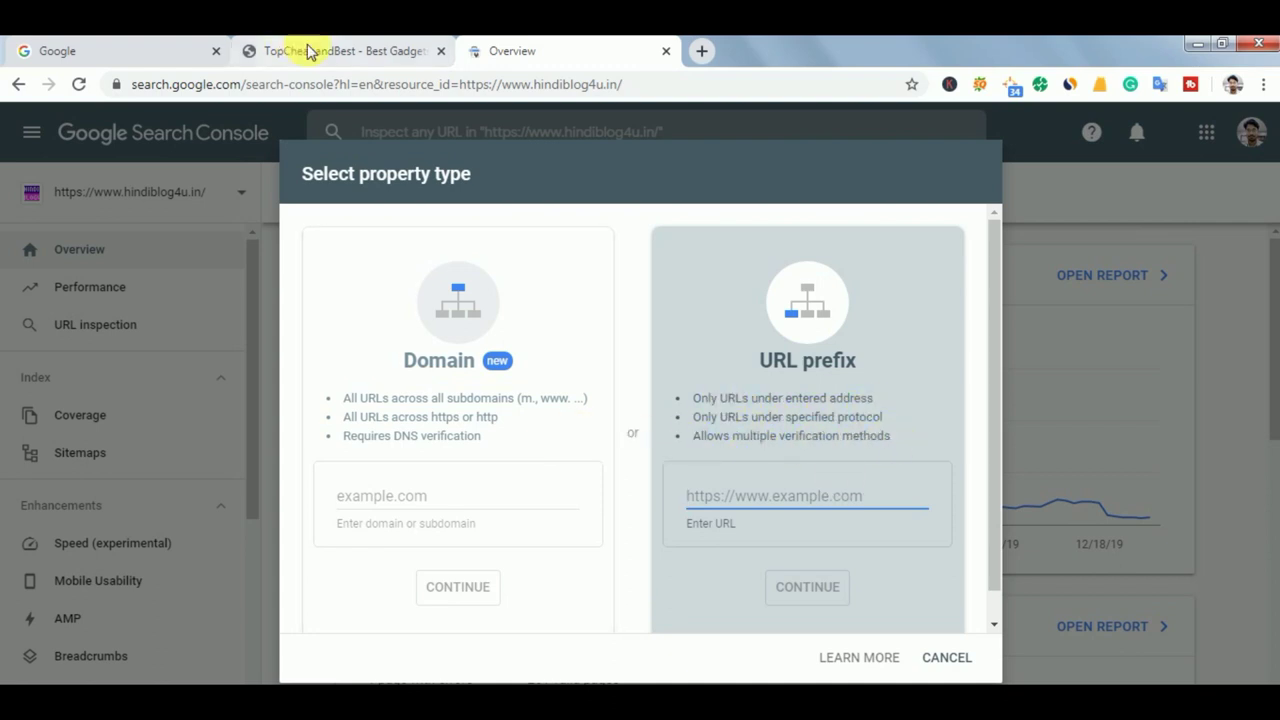
left_click(343, 45)
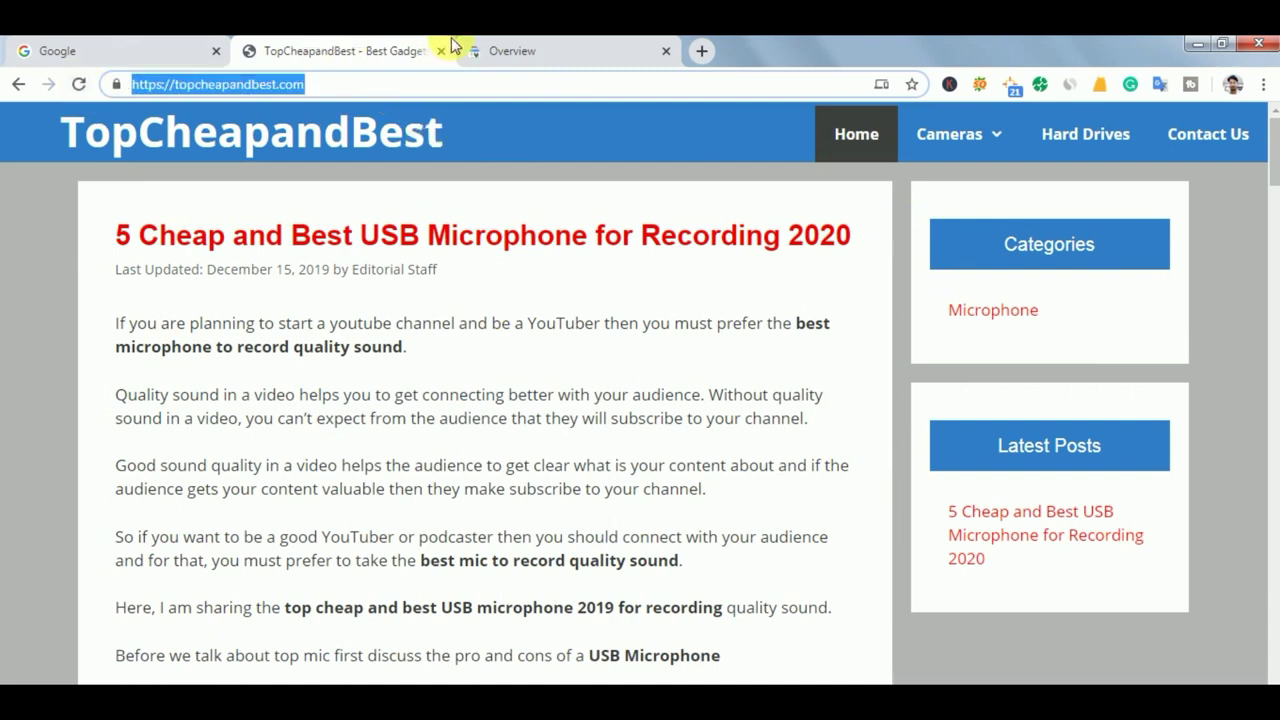
left_click(492, 47)
left_click(774, 428)
type("https://topcheapandbest.com/")
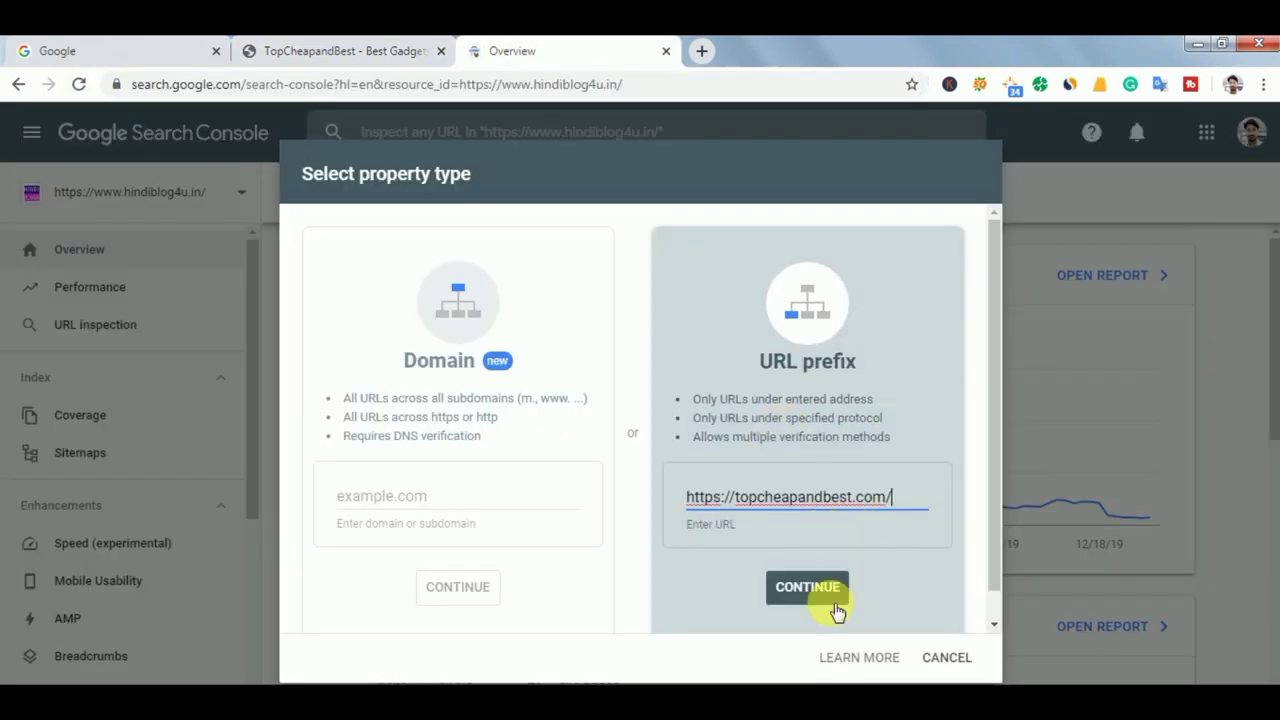
left_click(812, 590)
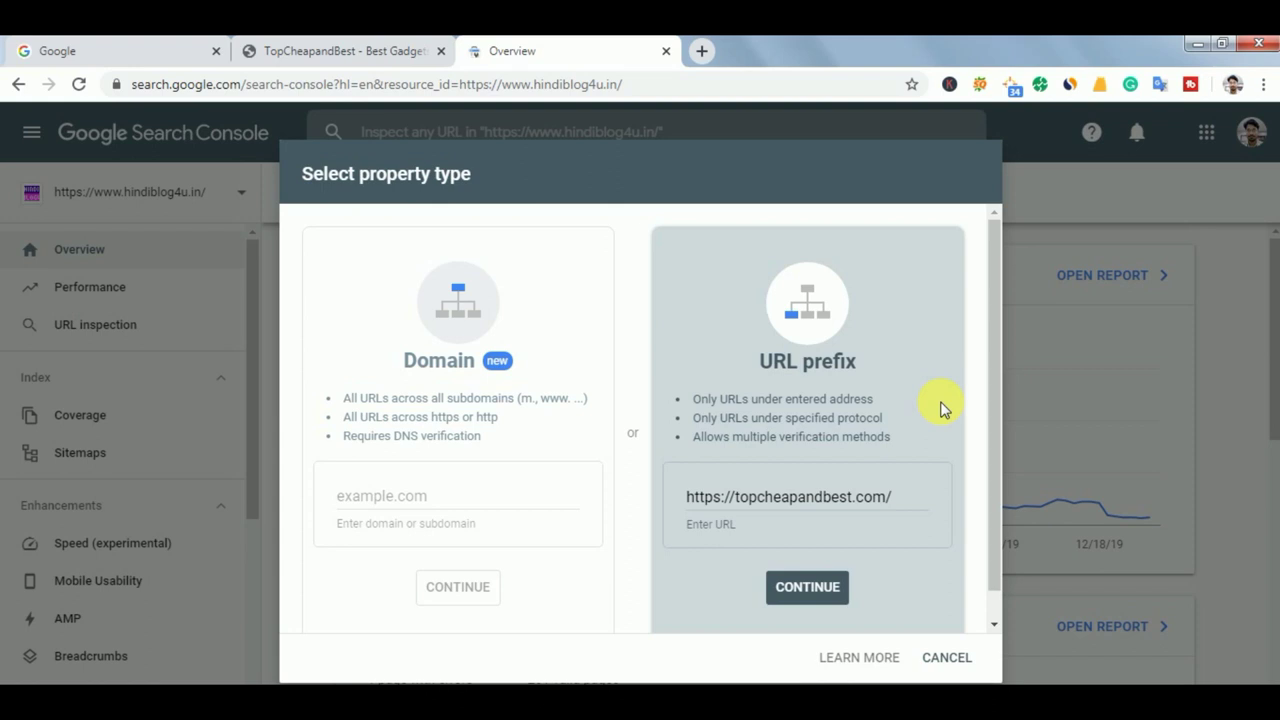
left_click(816, 589)
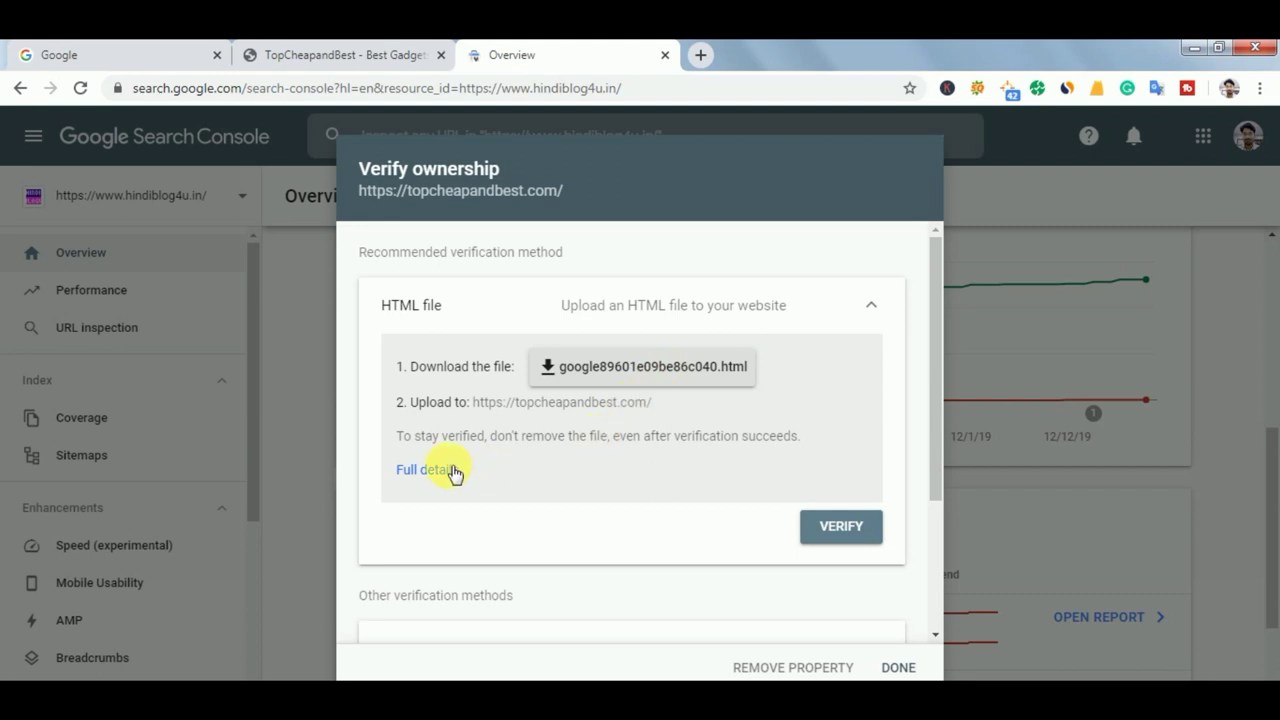
Copy the meta tag from the HTML tag verification method and close the ownership verification dialog.
left_click(871, 305)
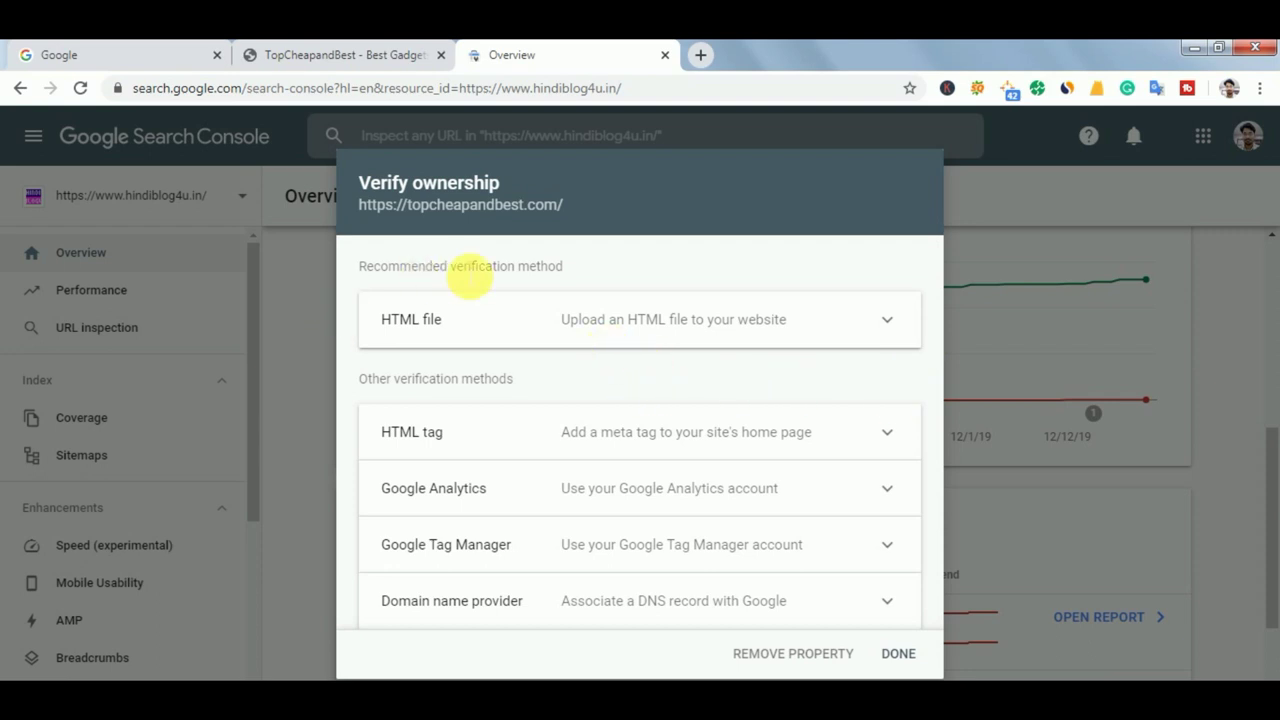
left_click_drag(450, 266, 646, 271)
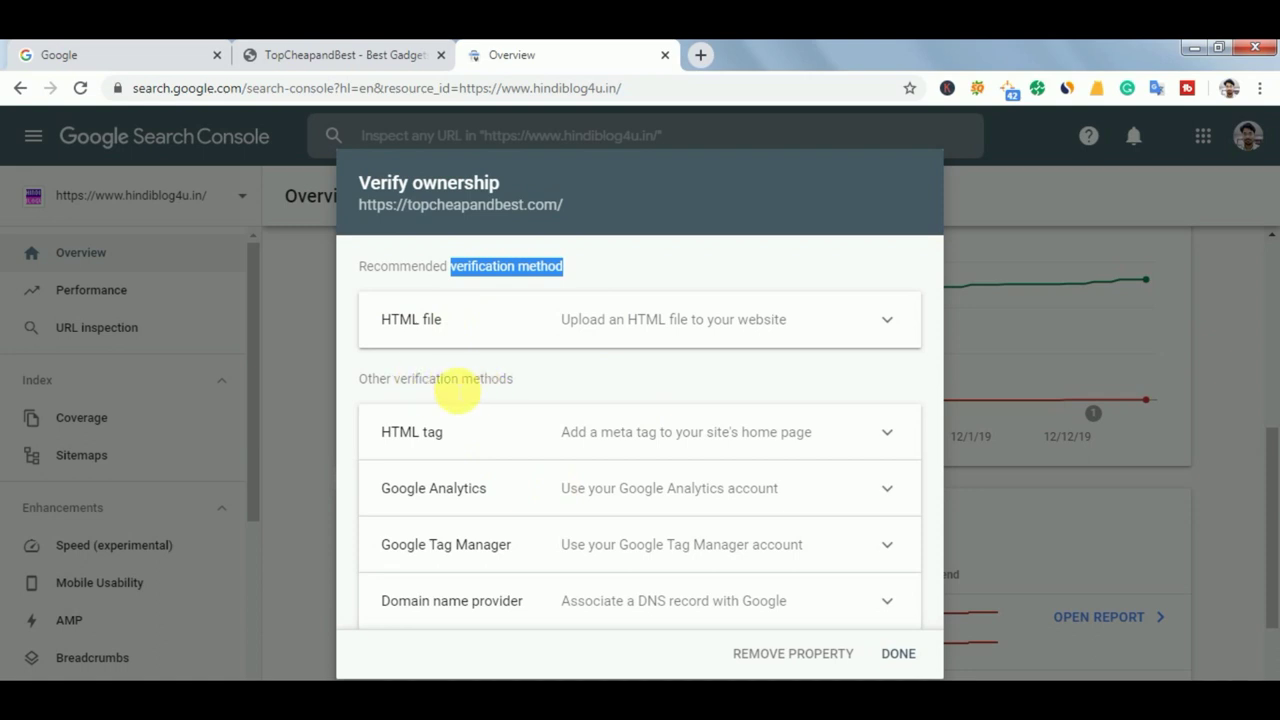
left_click(663, 371)
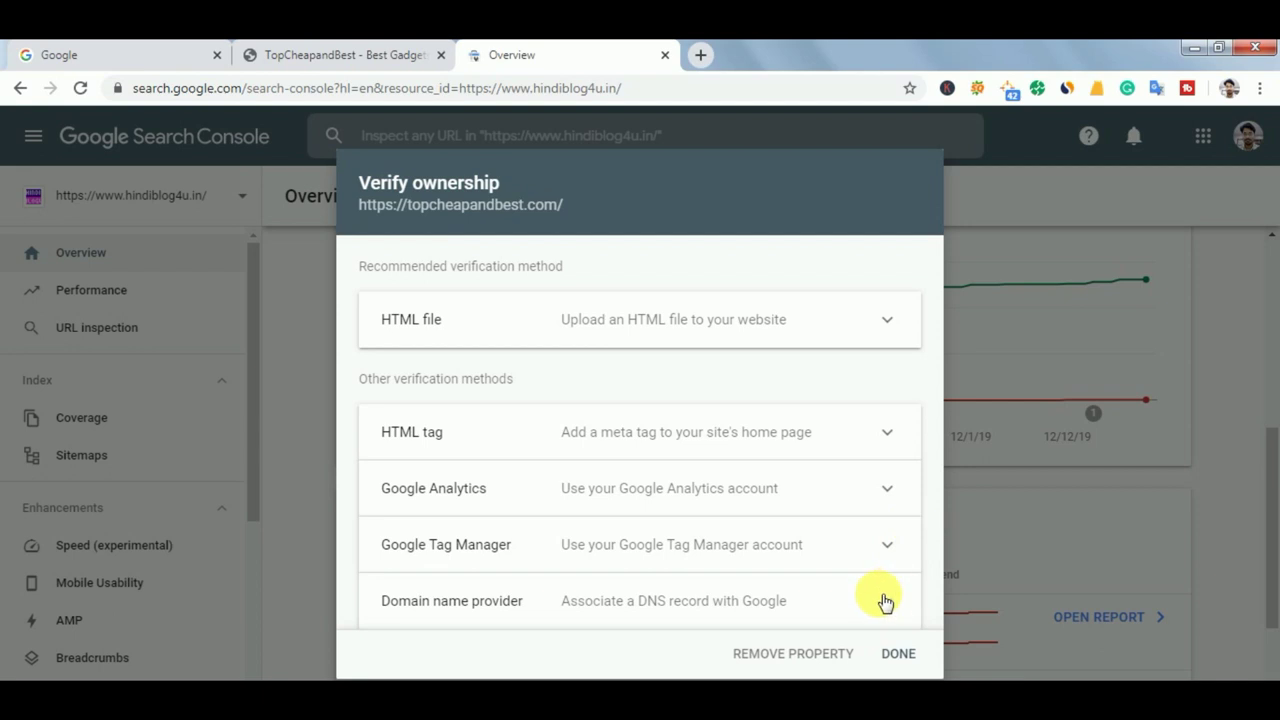
left_click(638, 438)
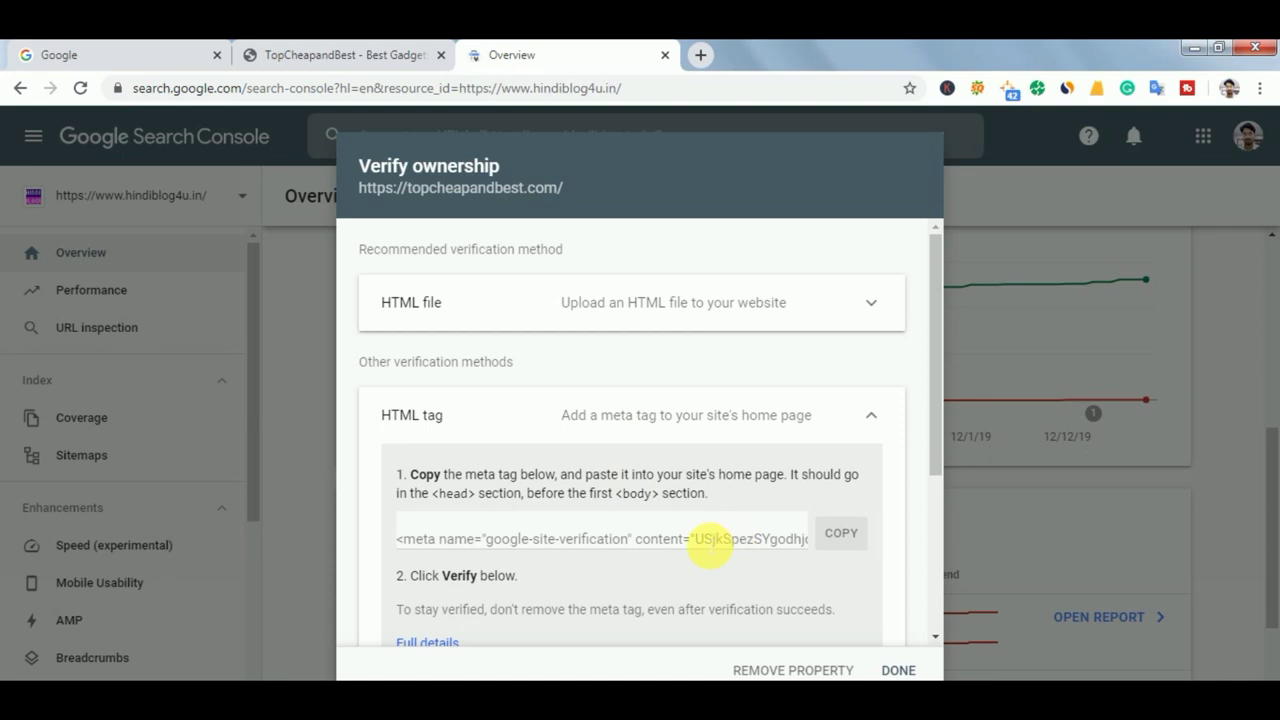
left_click(843, 537)
left_click(836, 537)
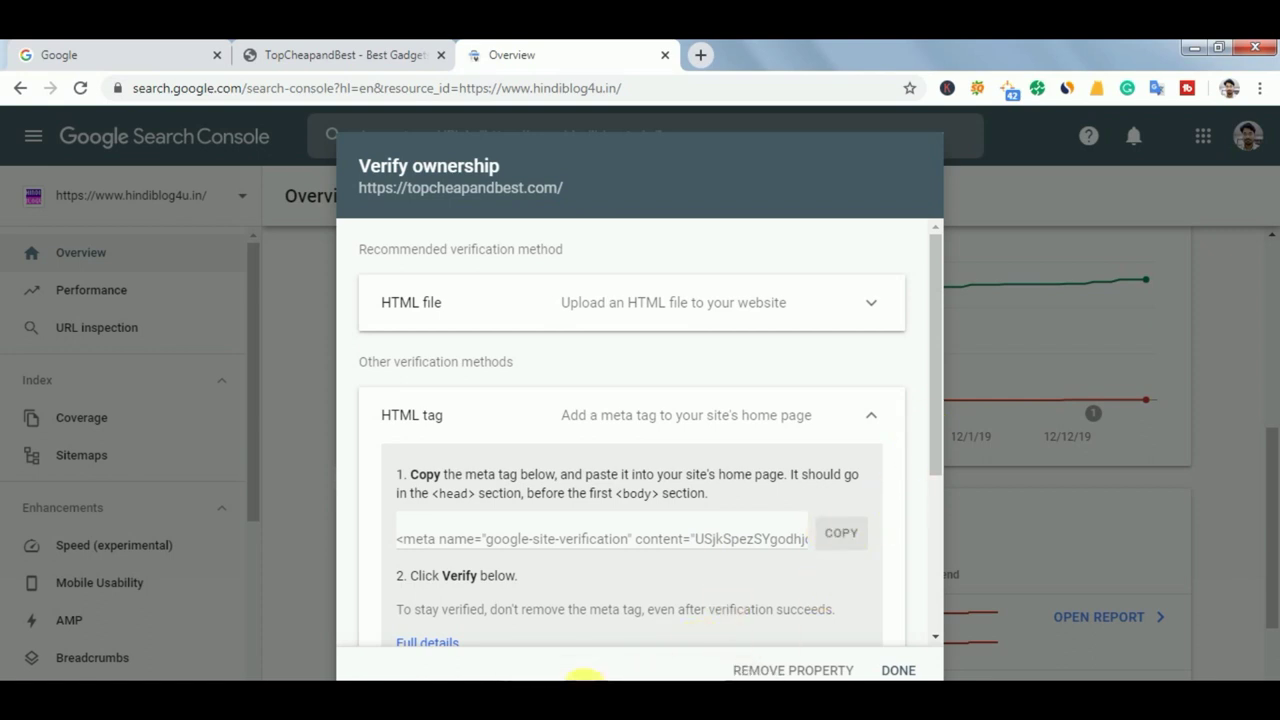
left_click_drag(455, 539, 662, 540)
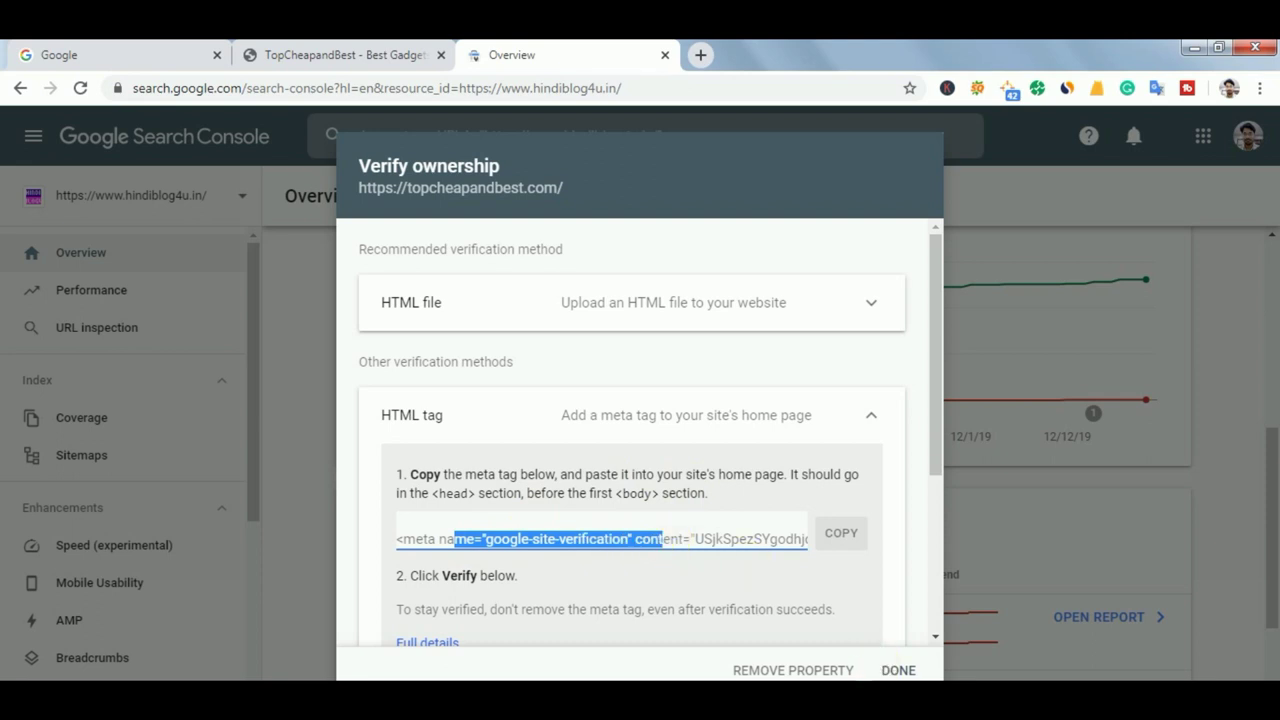
left_click(897, 669)
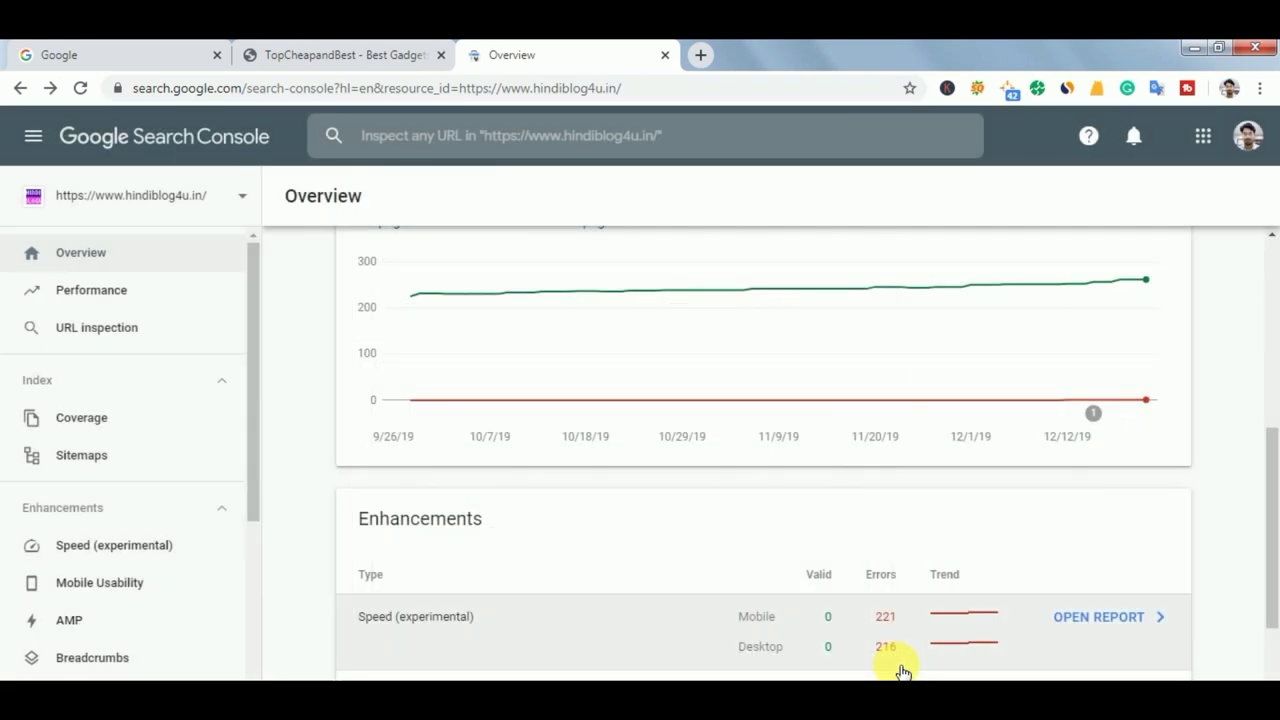
left_click(340, 55)
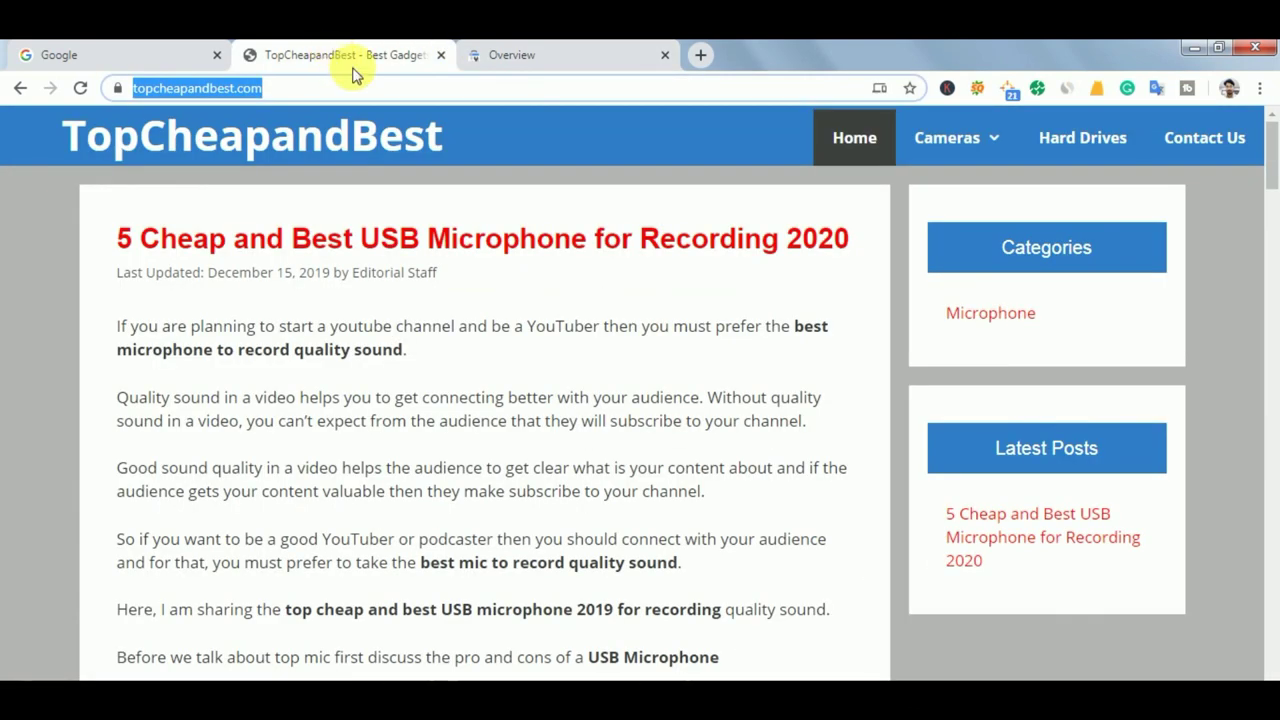
left_click(406, 98)
type("/")
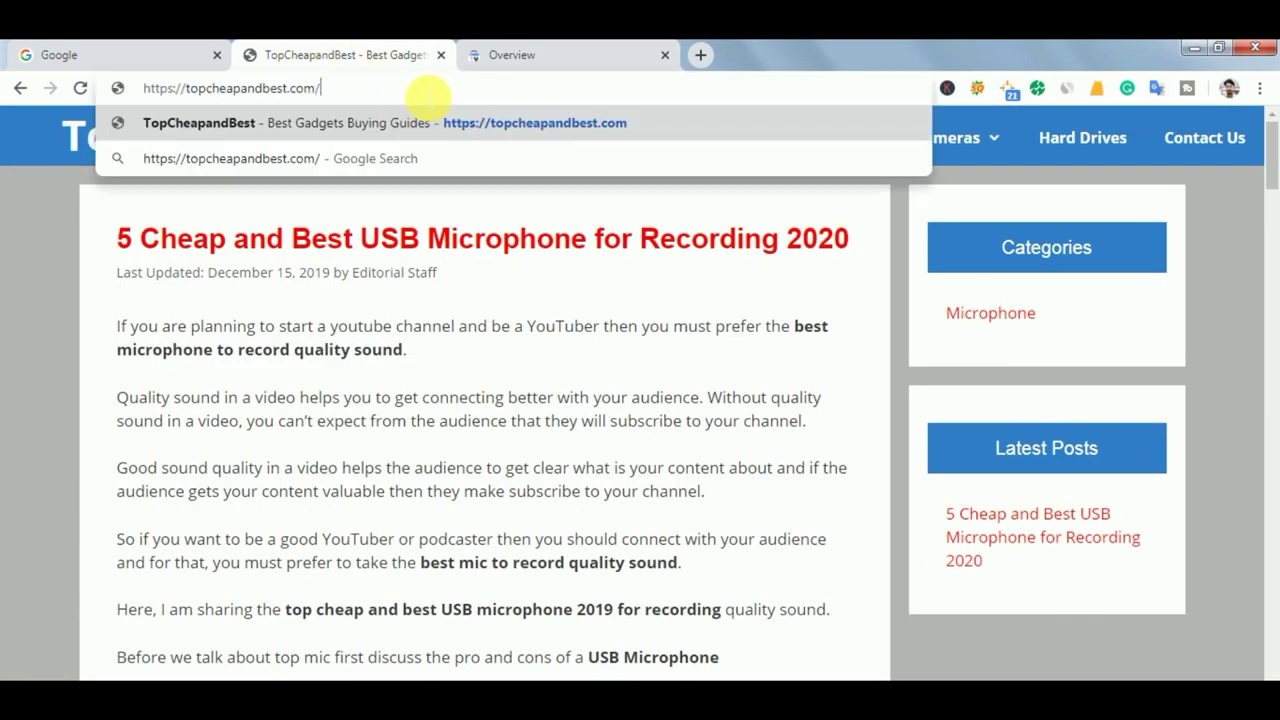
type("wp-ad")
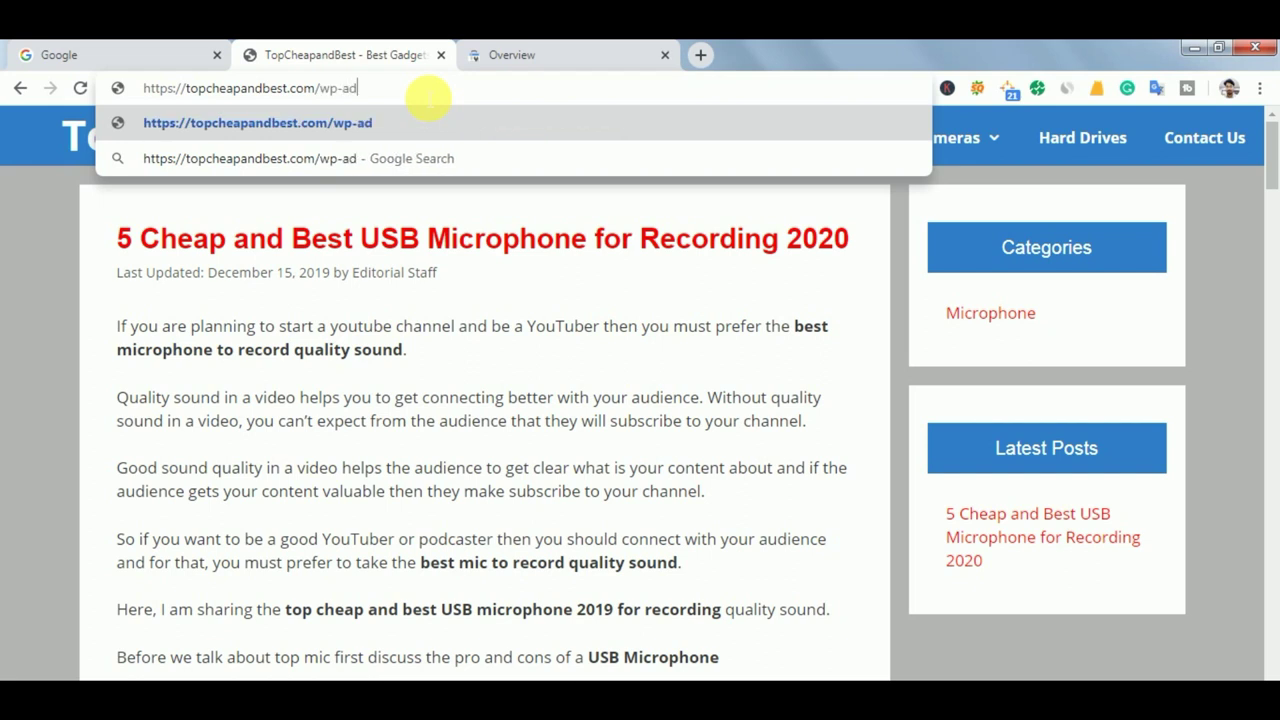
type("min")
key("Return")
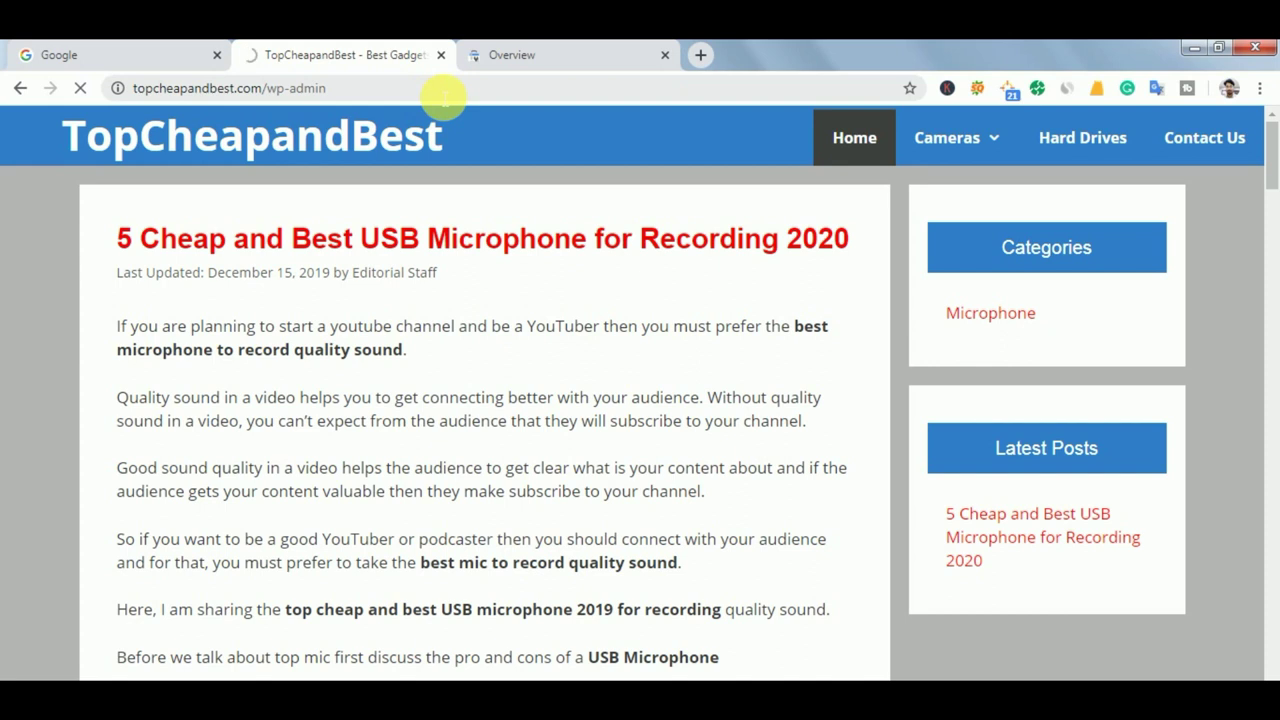
left_click(530, 50)
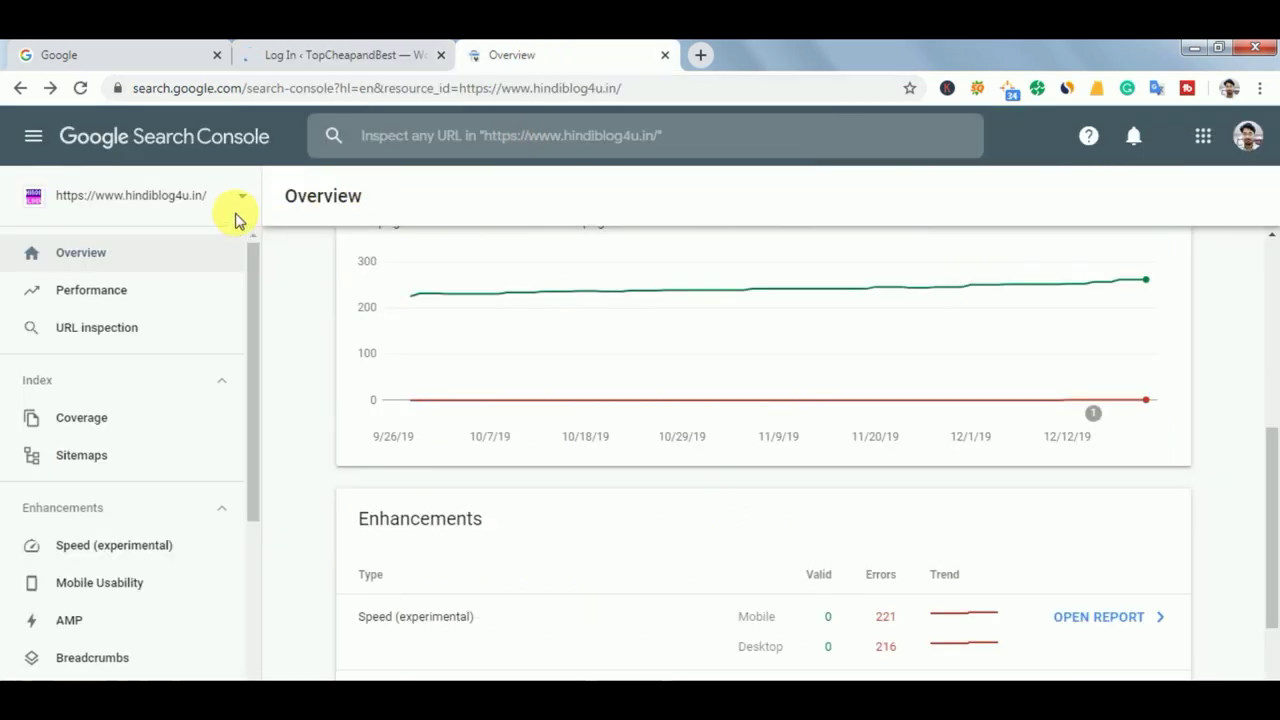
left_click(300, 52)
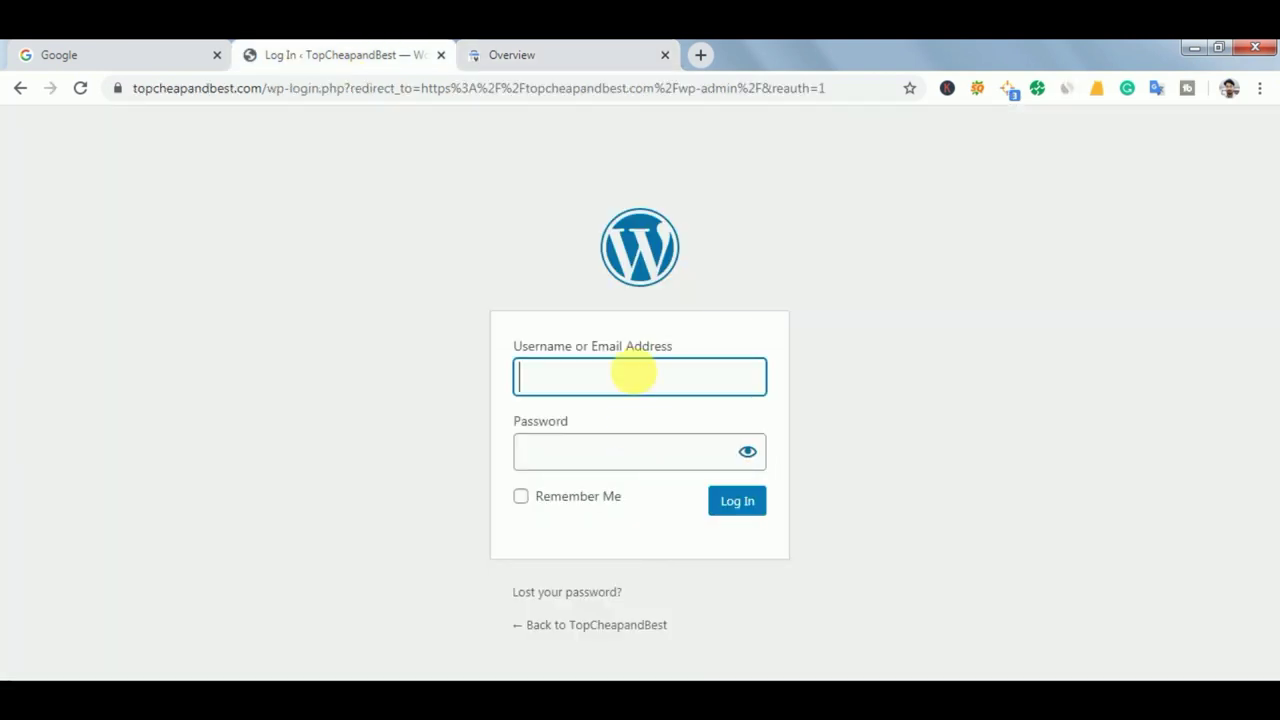
Log in to WordPress with the account's e-mail address and password.
left_click(634, 374)
left_click(620, 523)
left_click(630, 460)
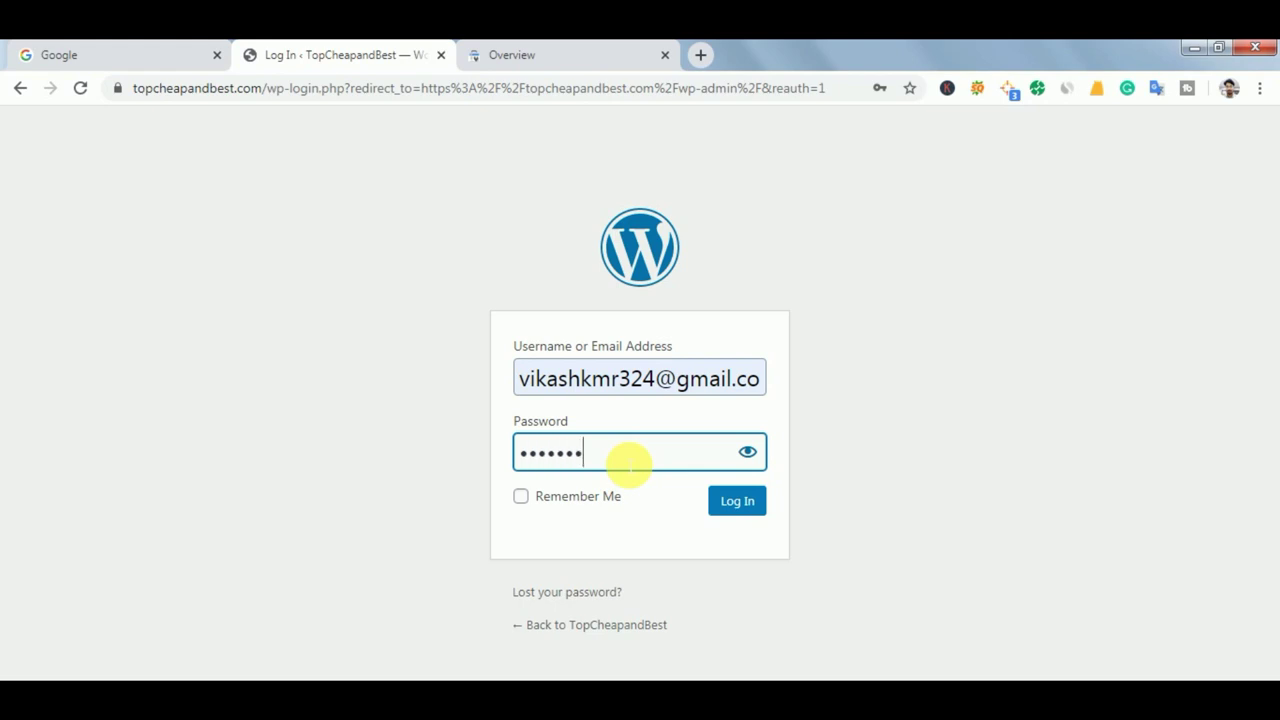
key("Return")
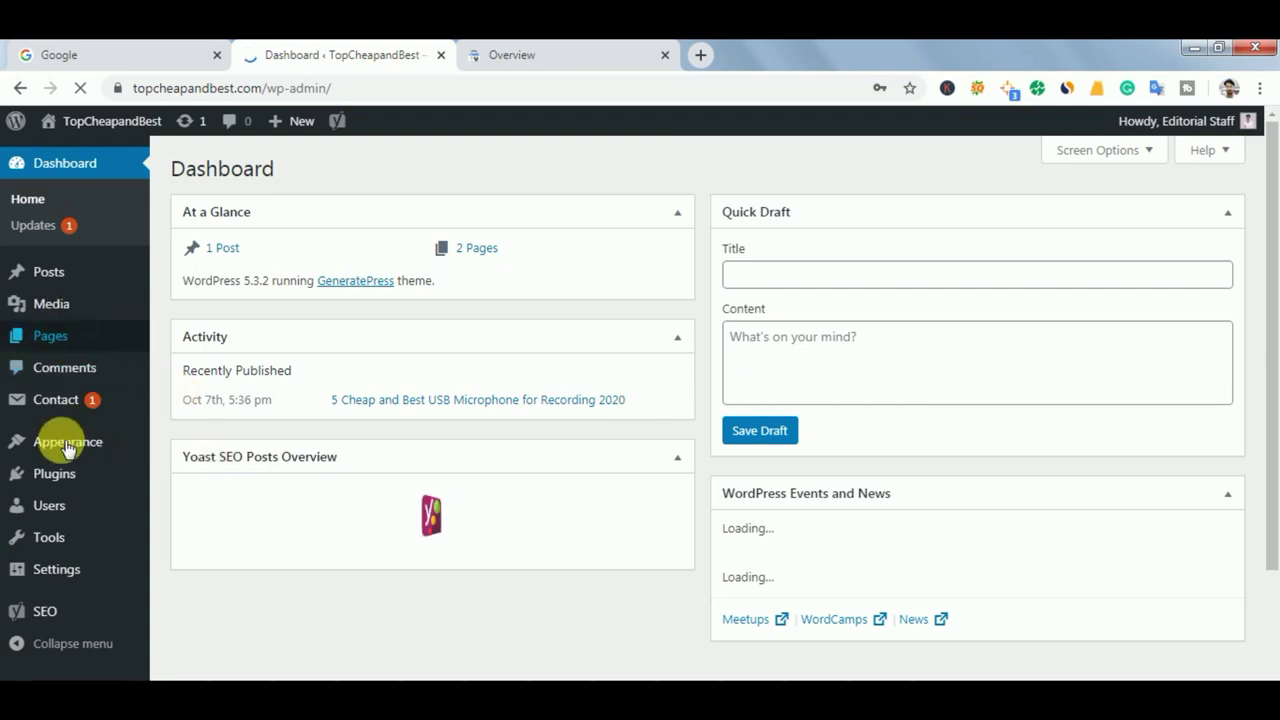
Open the GeneratePress theme's Theme Header file (header.php) in the Theme Editor.
mouse_move(66, 442)
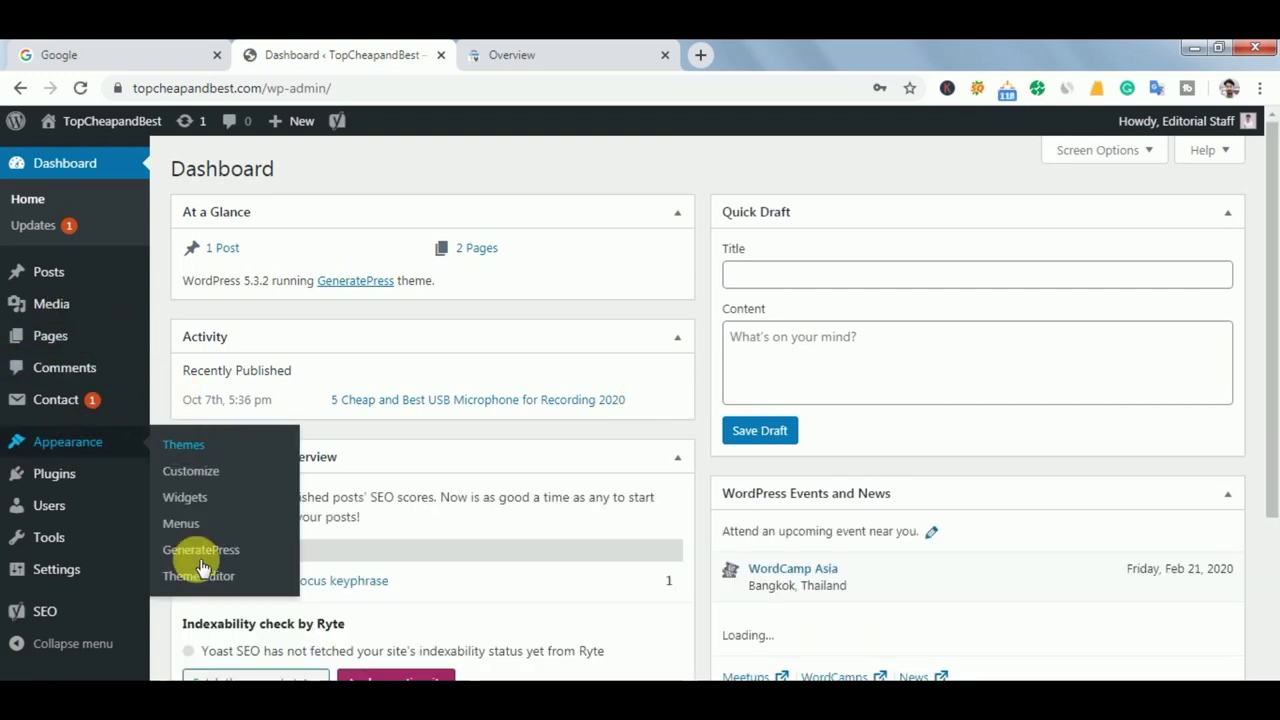
left_click(206, 580)
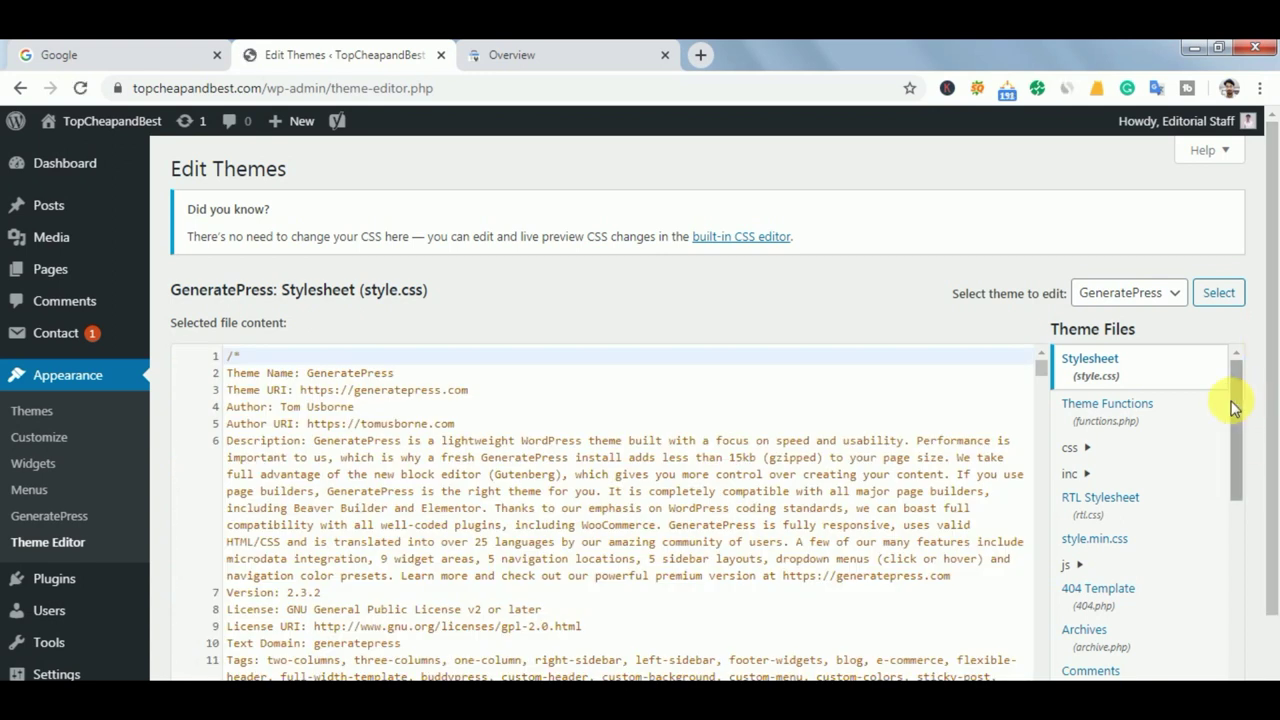
scroll(1233, 418, "down", 2)
left_click_drag(1233, 418, 1236, 540)
left_click(1119, 508)
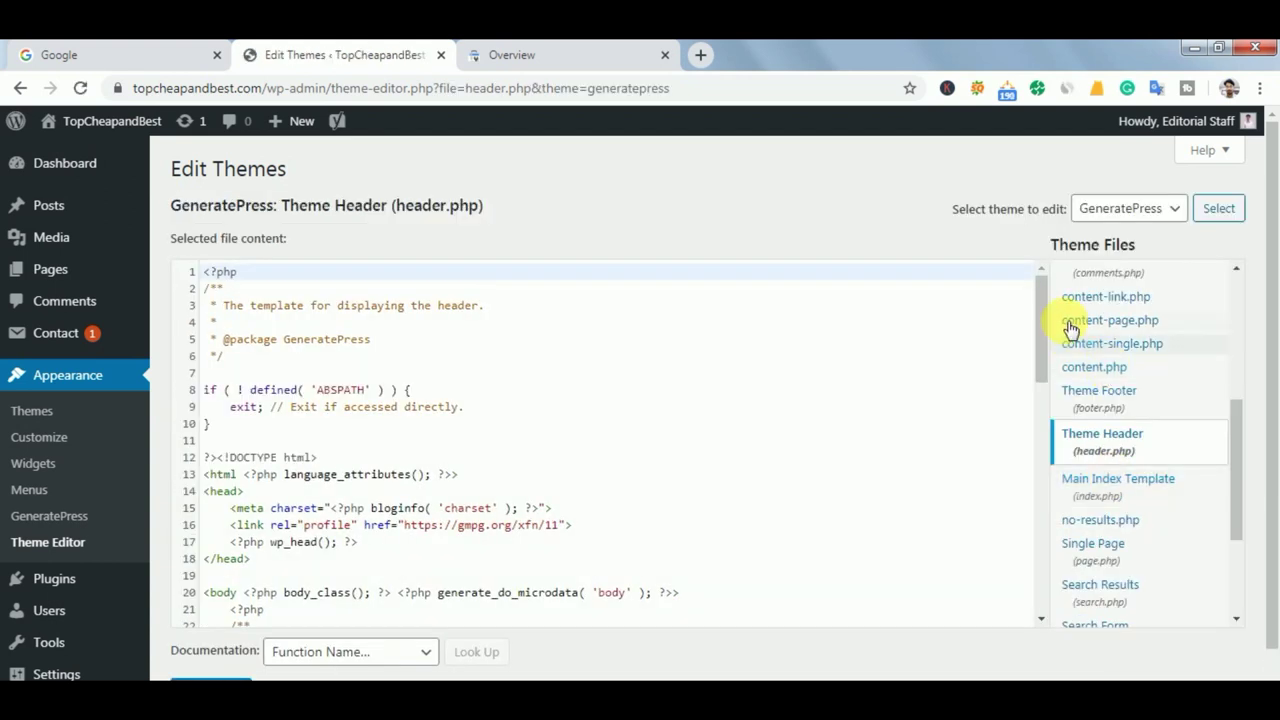
Paste the google-site-verification meta tag on a new line below the profile link in the head section and update the file.
left_click_drag(1040, 310, 1041, 350)
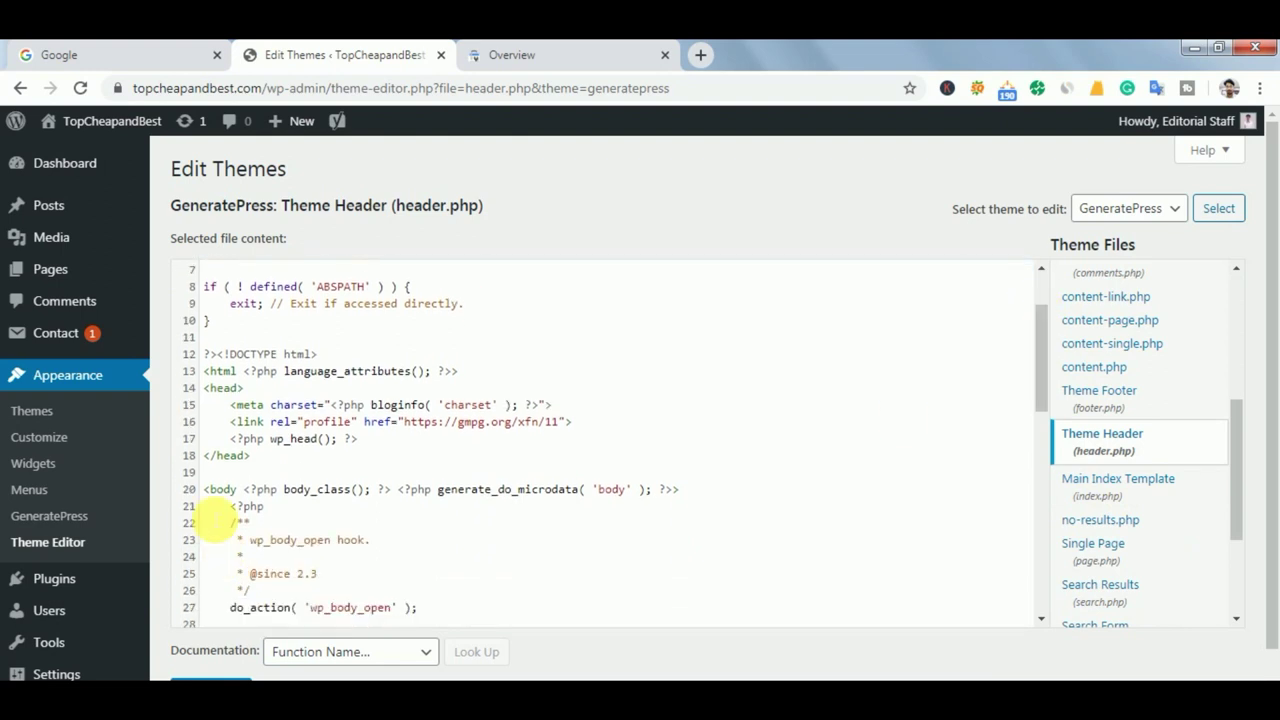
left_click(401, 443)
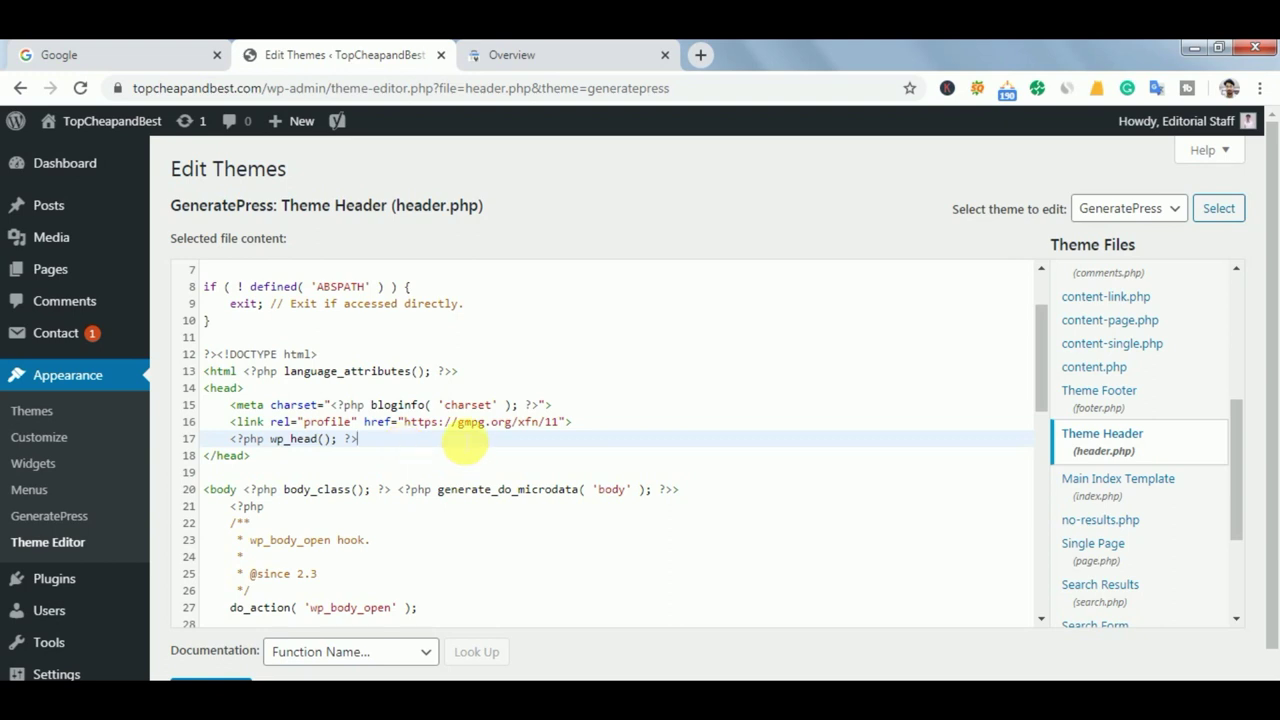
left_click(575, 422)
key("Return")
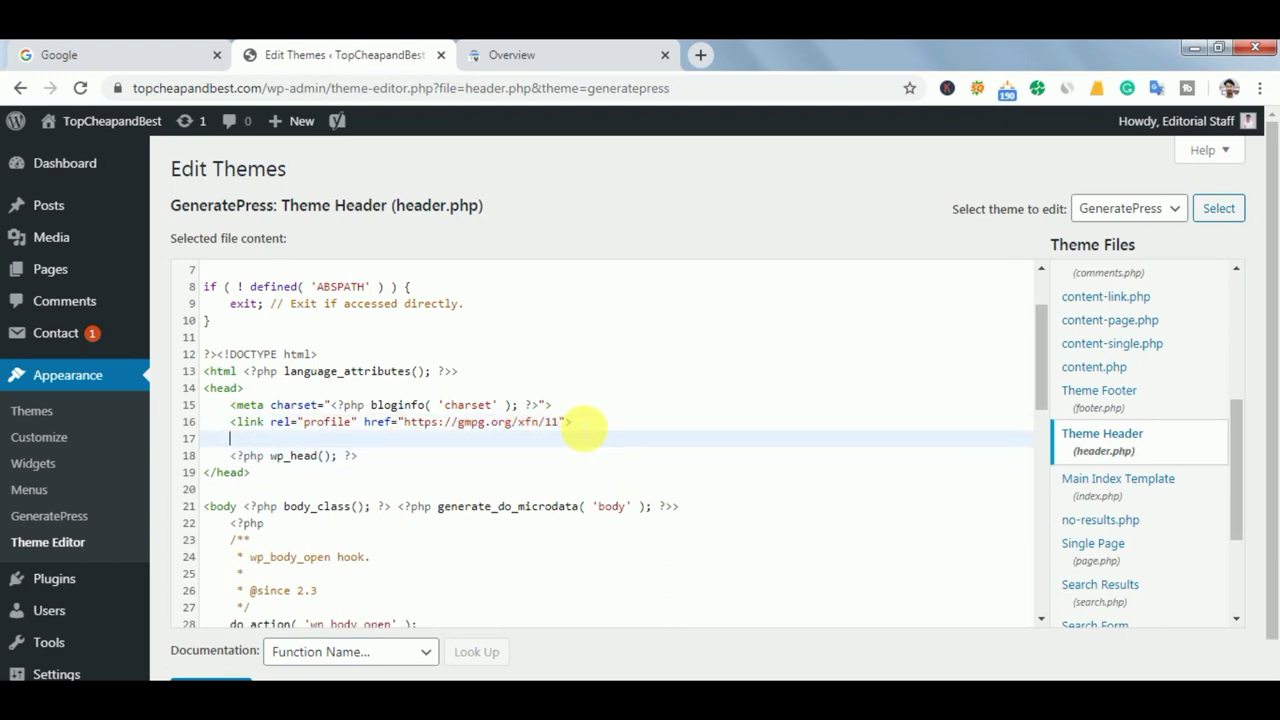
type("<meta name=\"google-site-verification\" content=\"USjkSpezSYgodhjdrQN414R3f7CLPfxrnrRUjz8IrsY\" />")
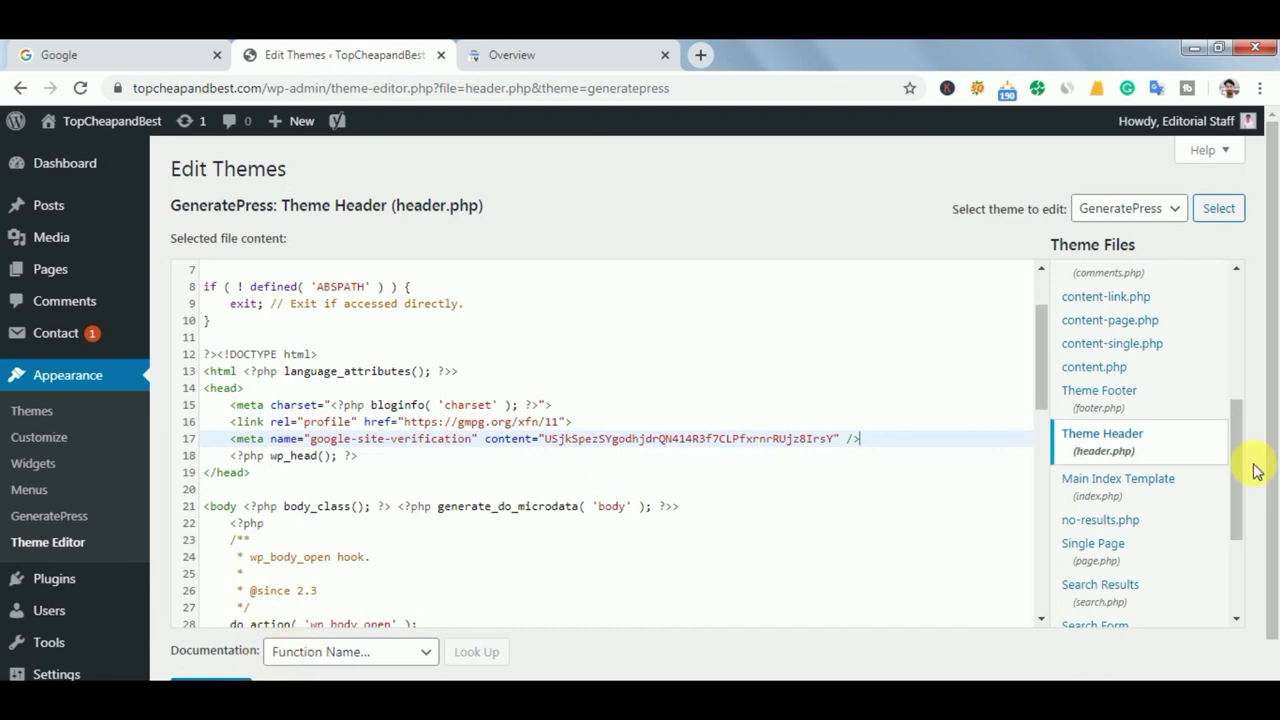
left_click_drag(1272, 466, 1262, 528)
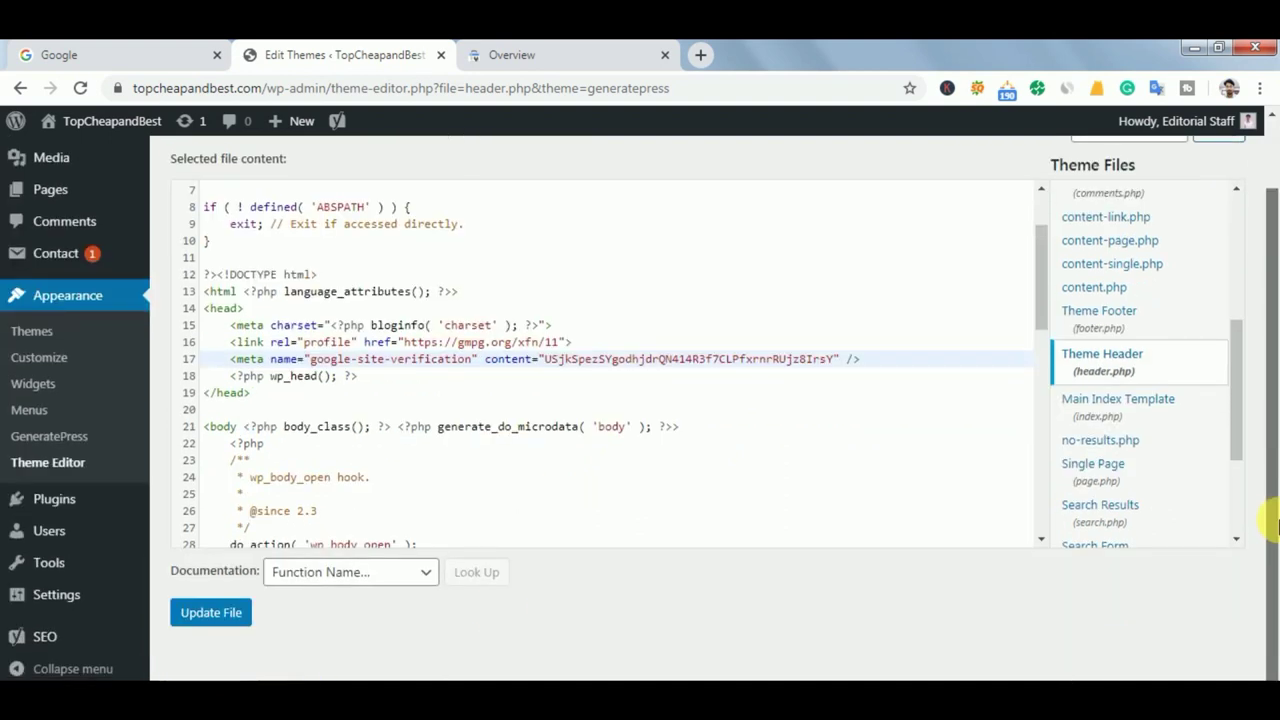
left_click(220, 617)
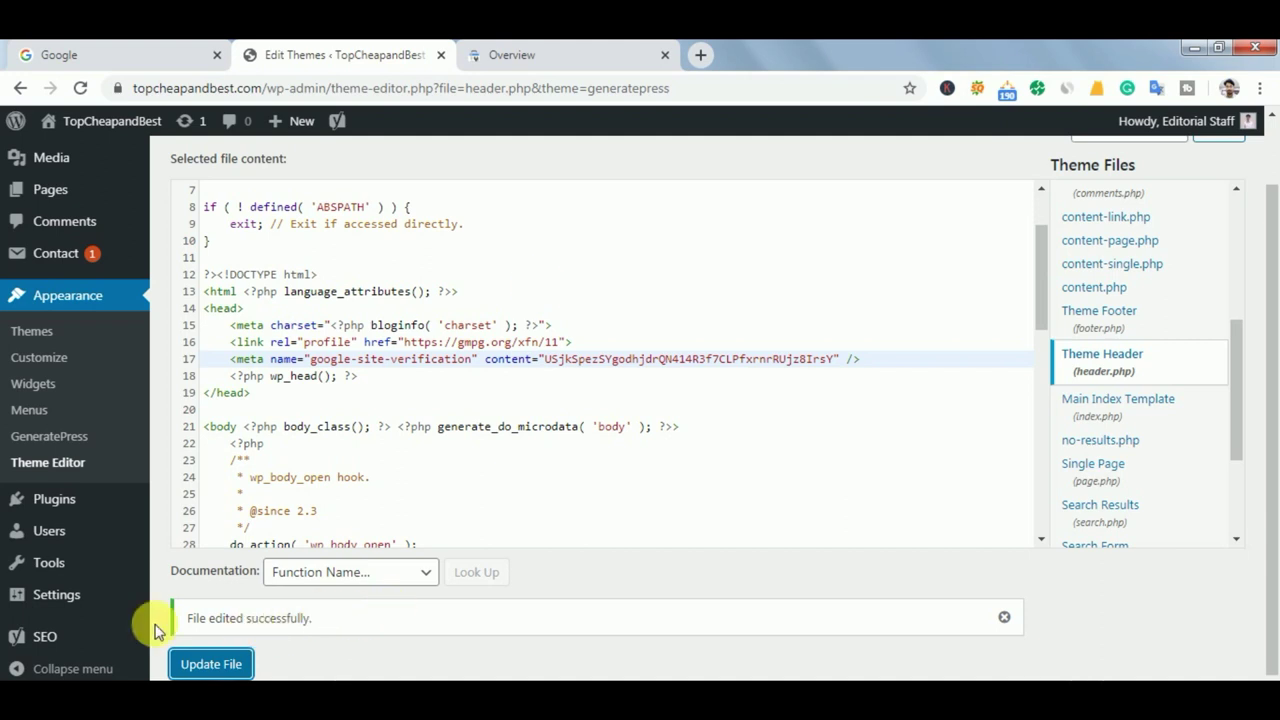
left_click(531, 55)
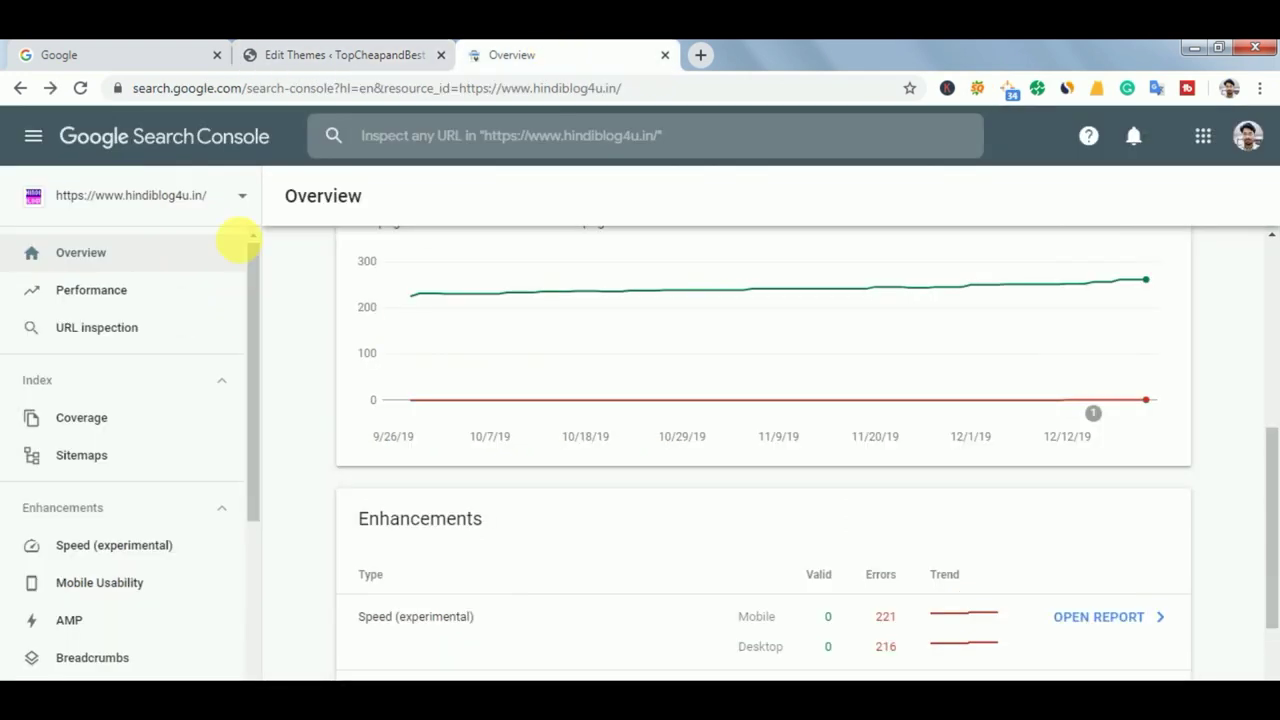
left_click(245, 200)
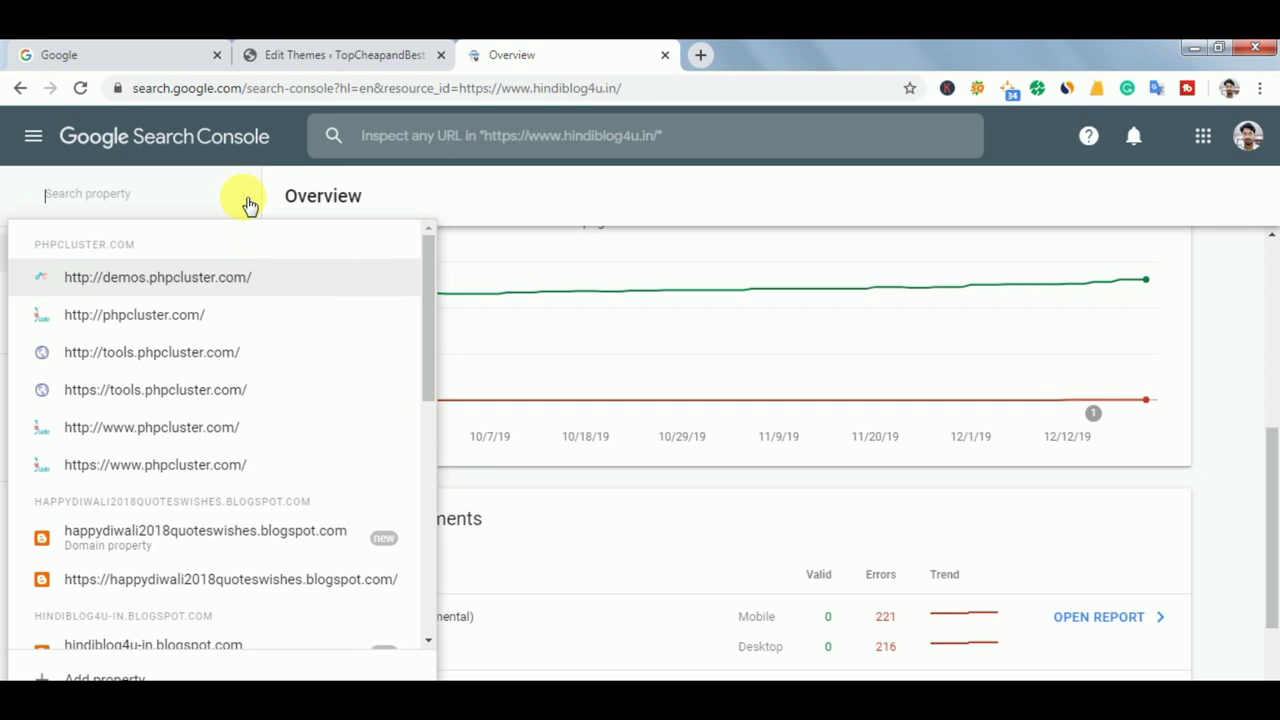
scroll(437, 380, "down", 1)
left_click_drag(437, 380, 437, 563)
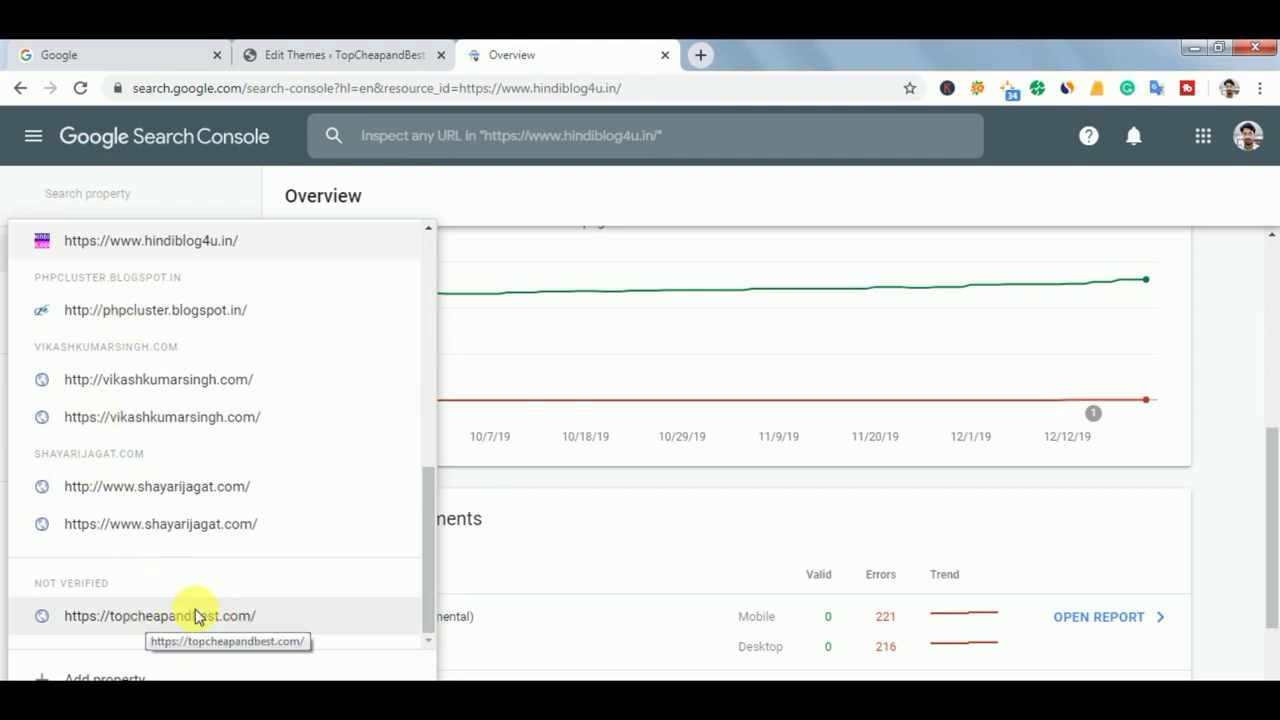
left_click(414, 54)
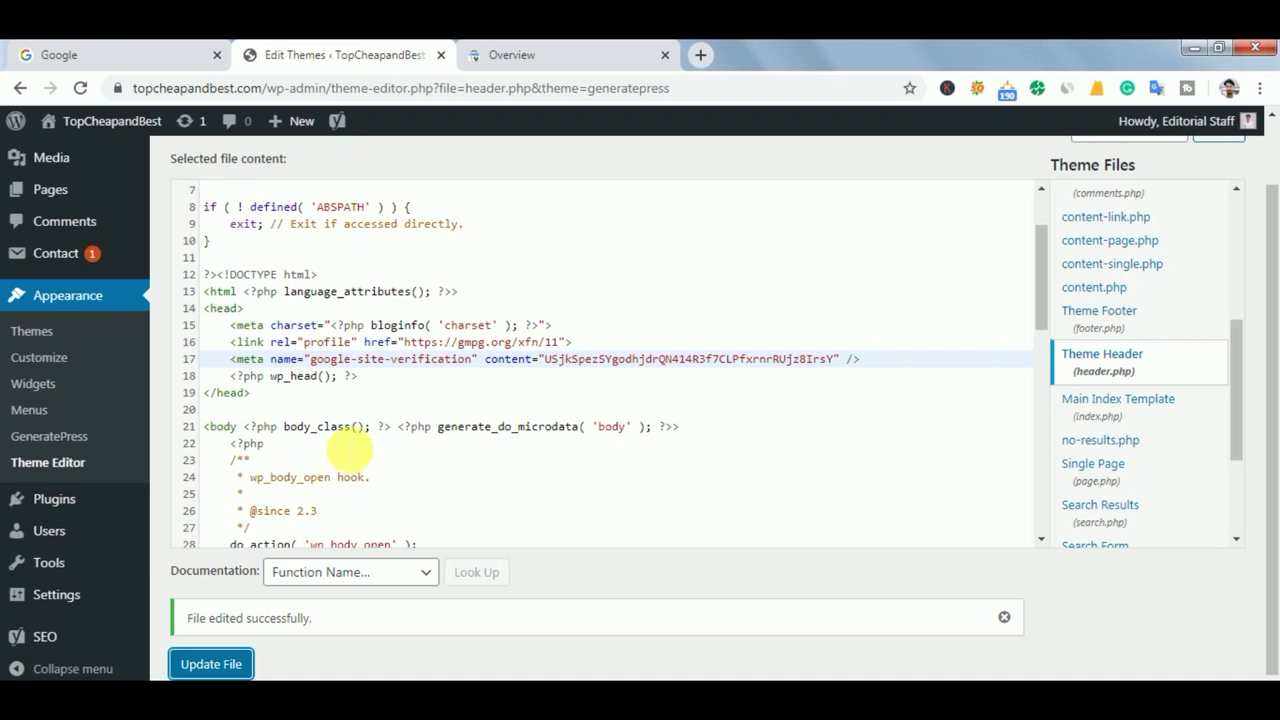
left_click(530, 54)
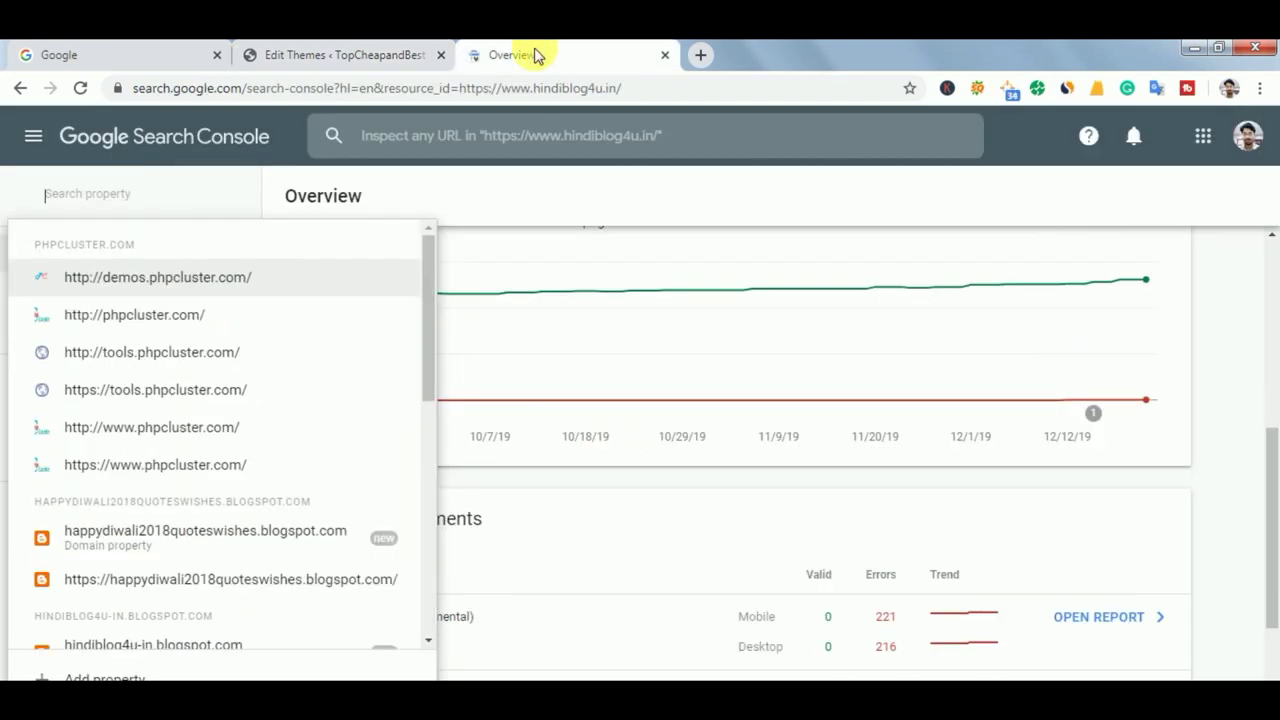
left_click_drag(431, 341, 431, 625)
left_click(166, 616)
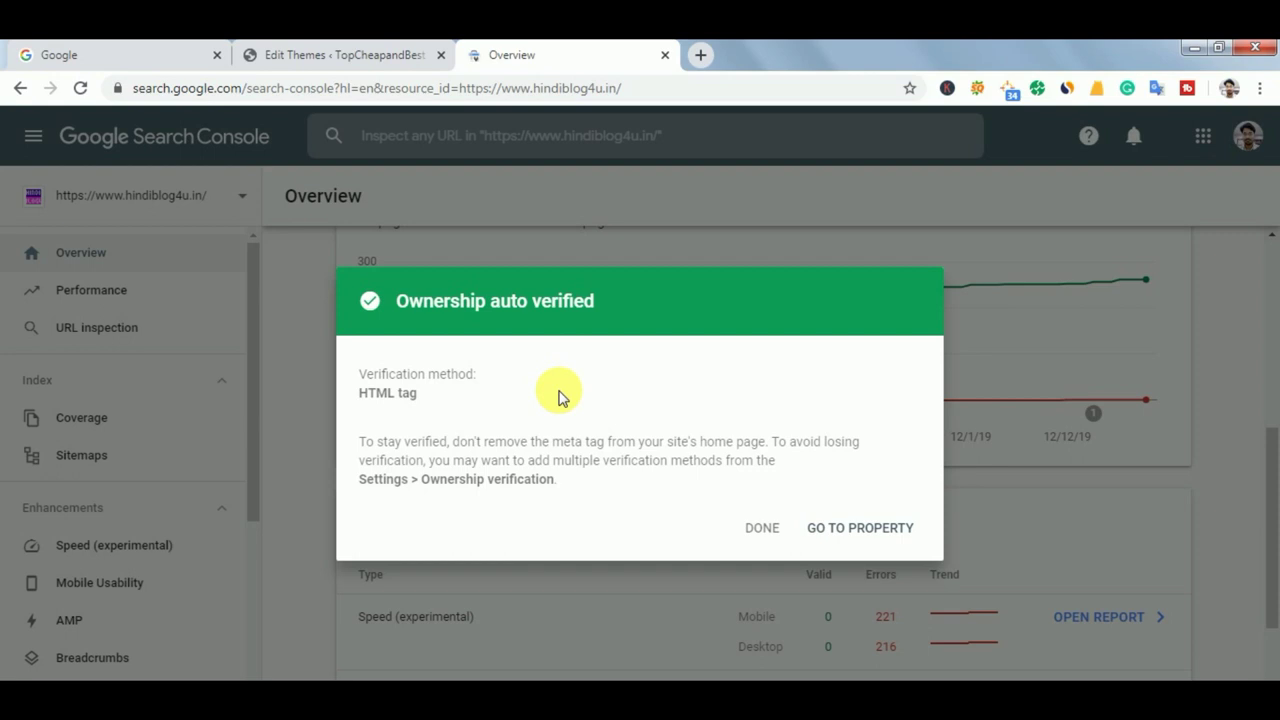
left_click(884, 536)
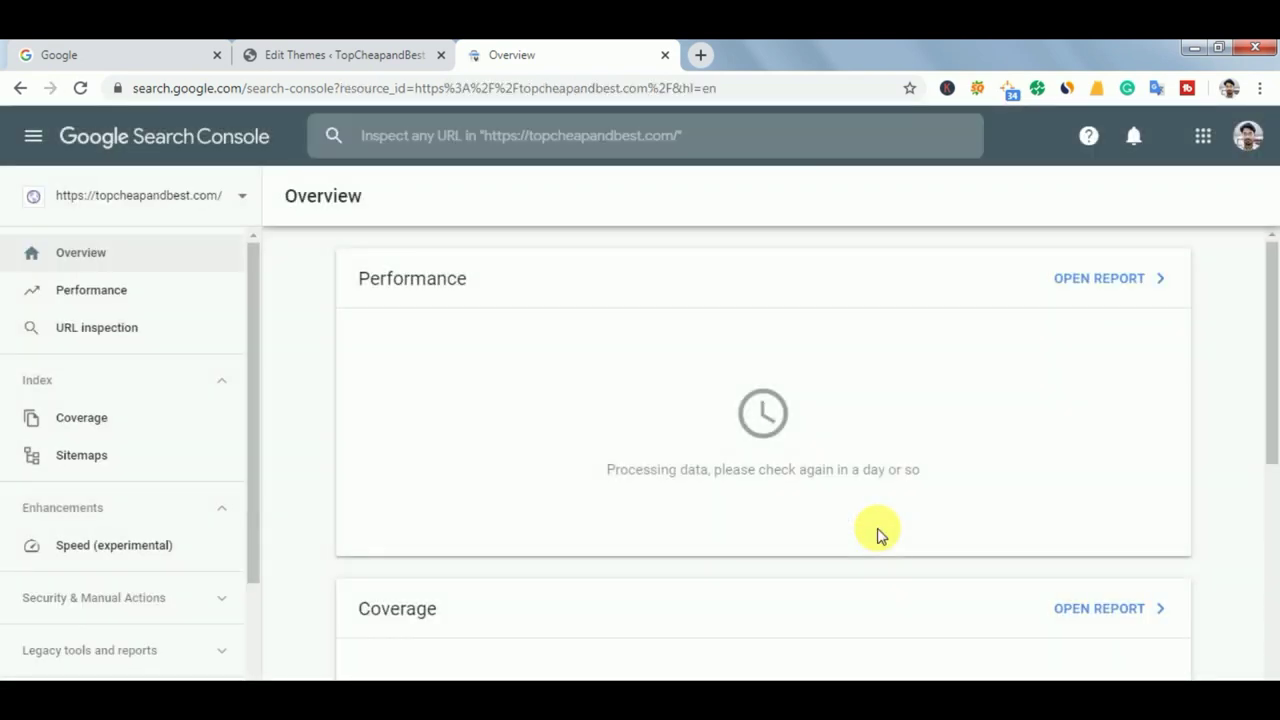
Copy the verification code from the content attribute of the google-site-verification meta tag in WordPress's header.php.
left_click(390, 54)
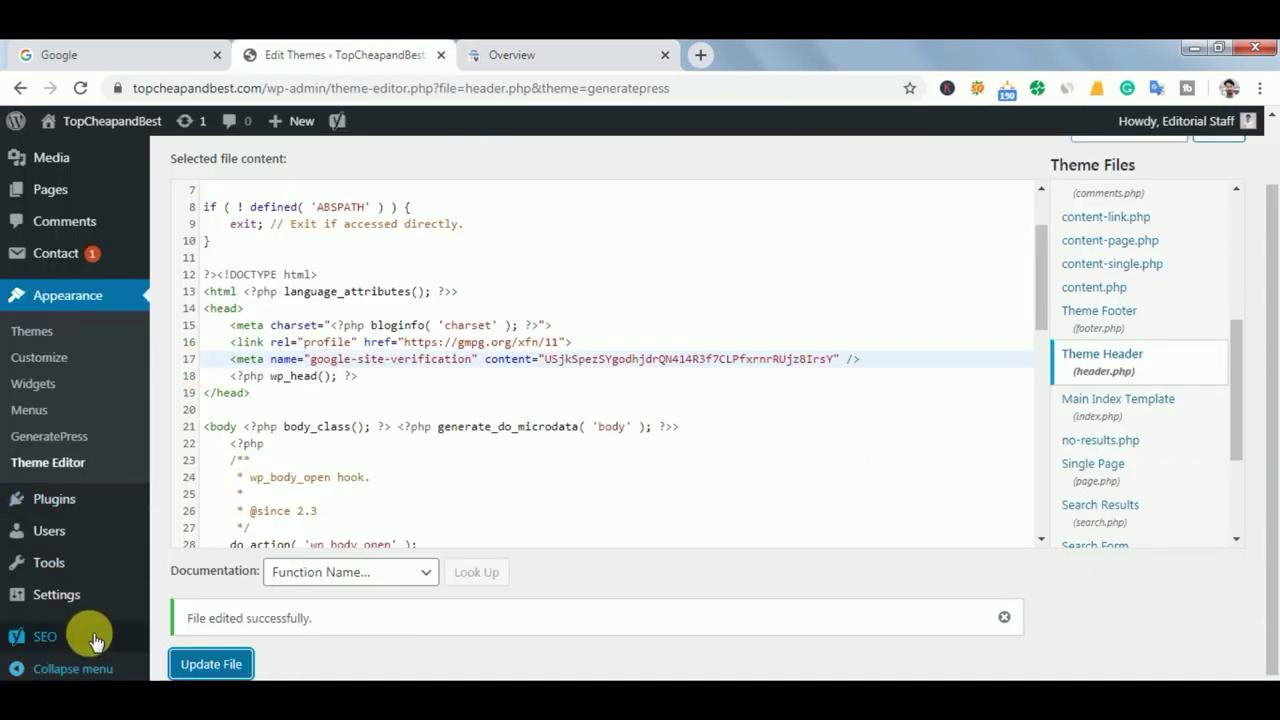
mouse_move(77, 634)
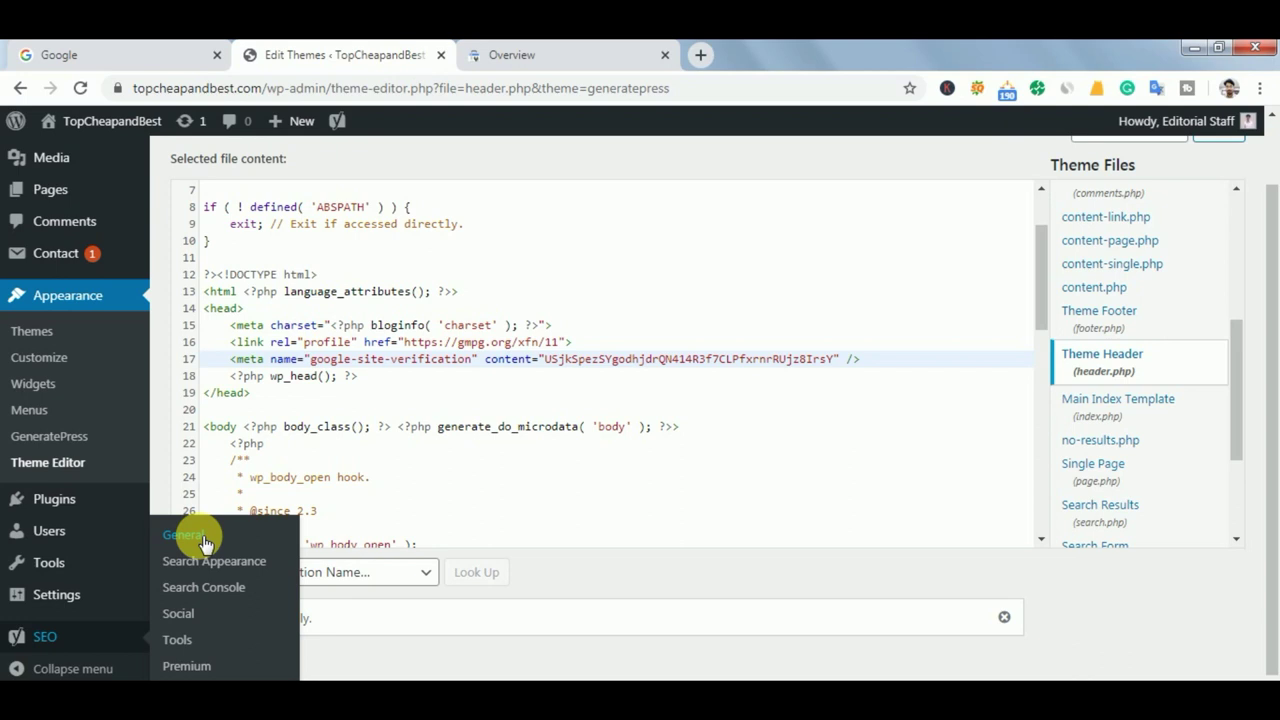
left_click_drag(544, 358, 838, 368)
key("ctrl+c")
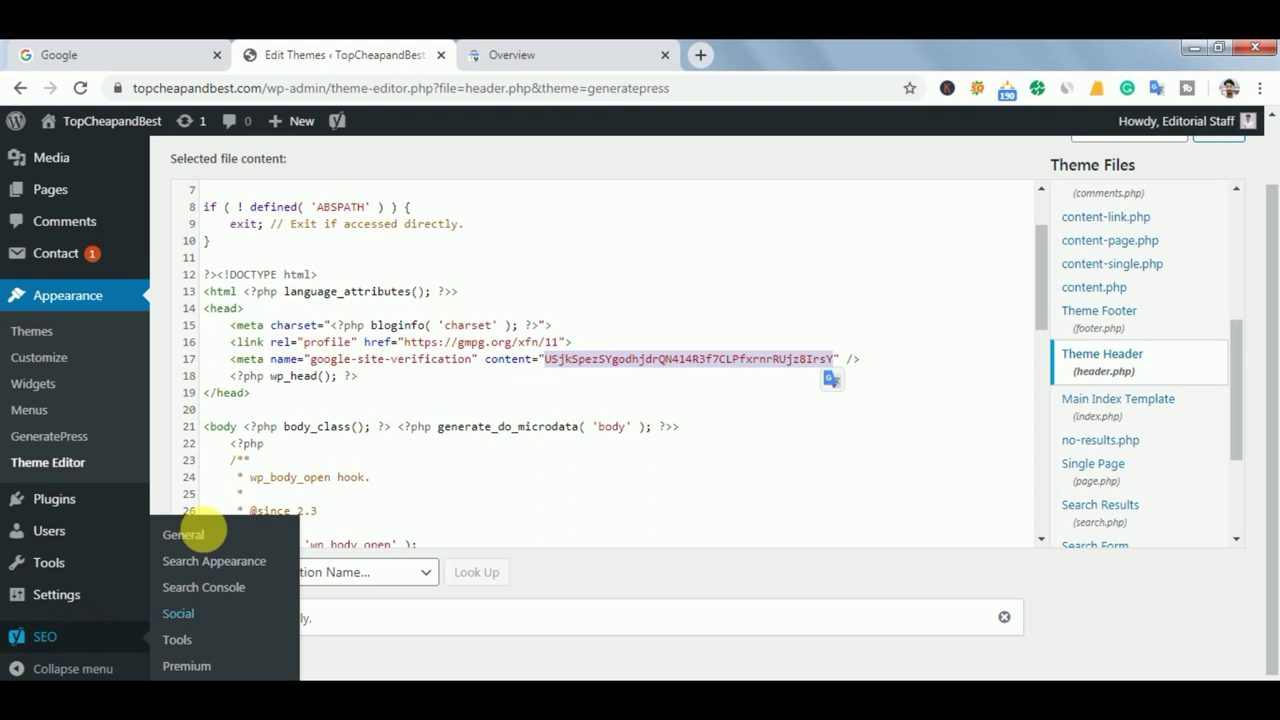
Replace the Google verification code in Yoast SEO's Webmaster Tools settings with the copied verification code and save the changes.
left_click(197, 536)
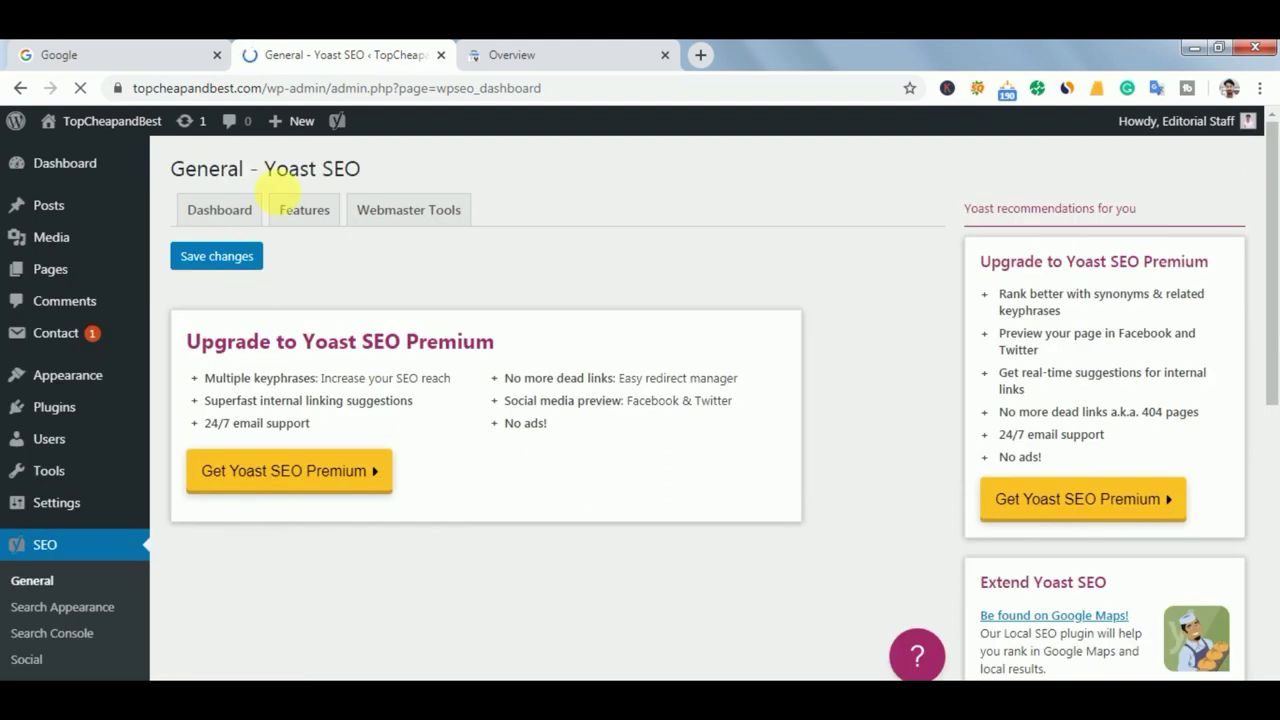
left_click(416, 217)
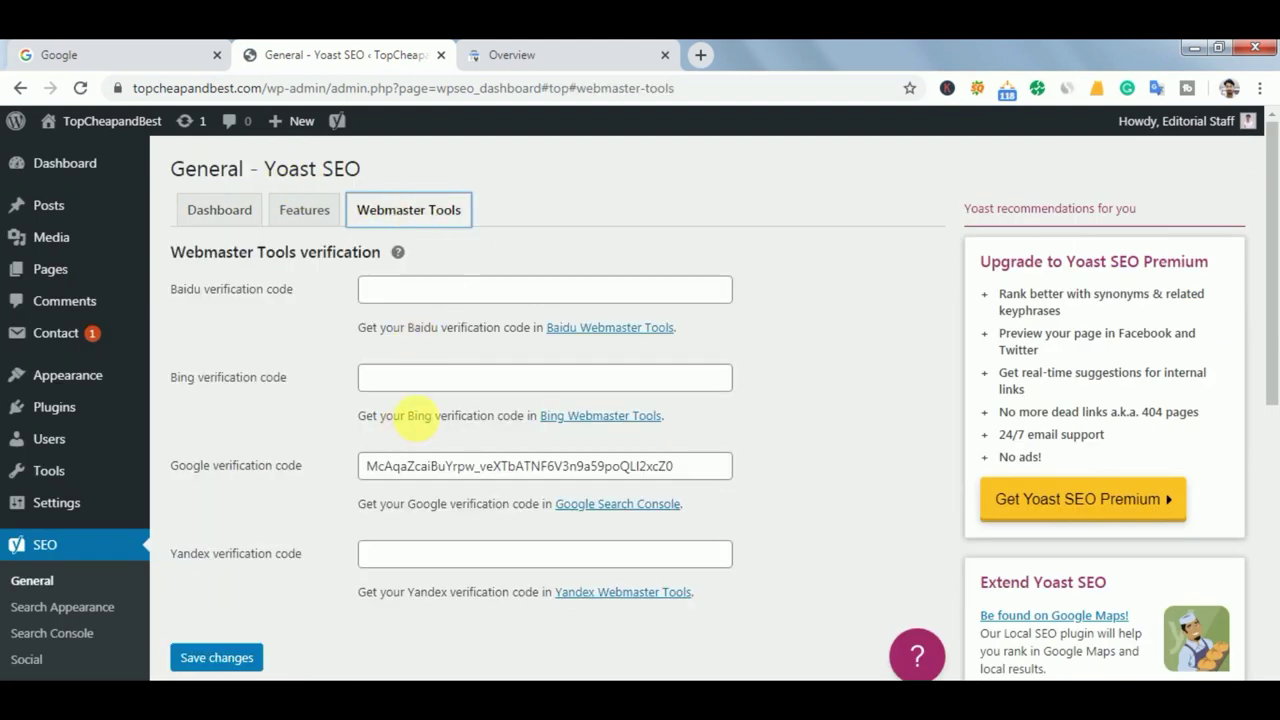
left_click(426, 466)
key("ctrl+a")
key("ctrl+v")
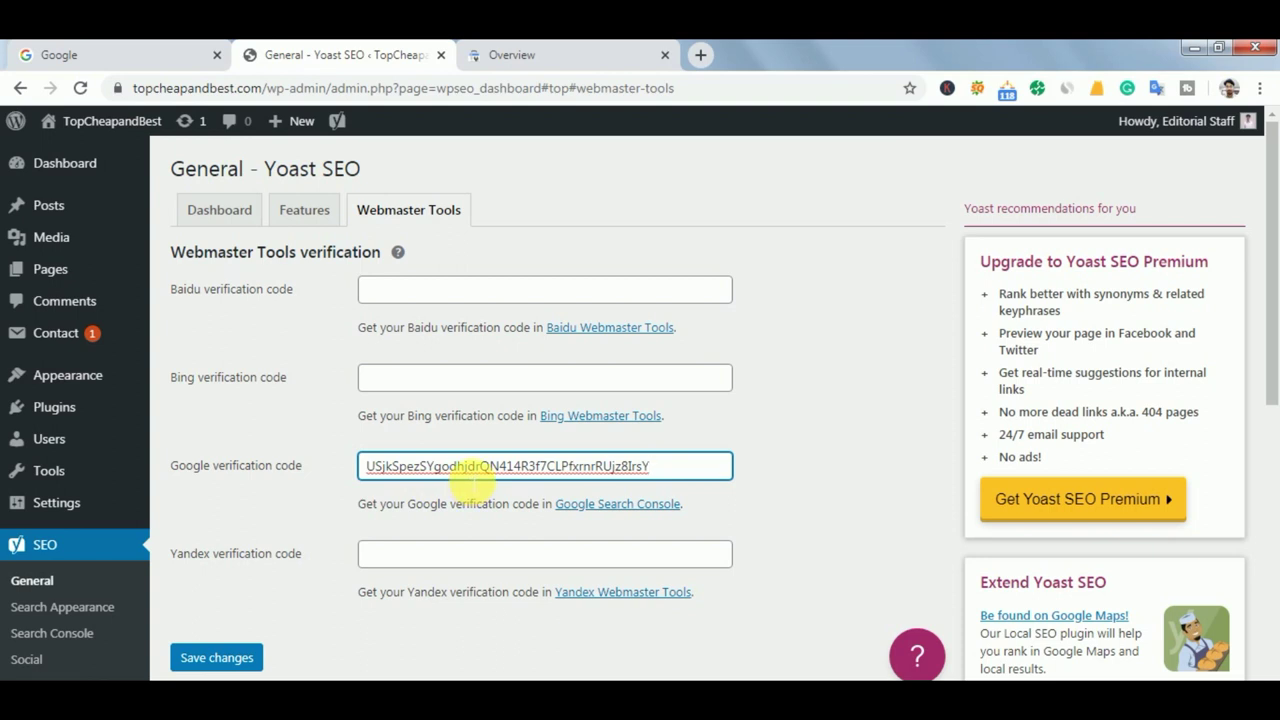
left_click(226, 665)
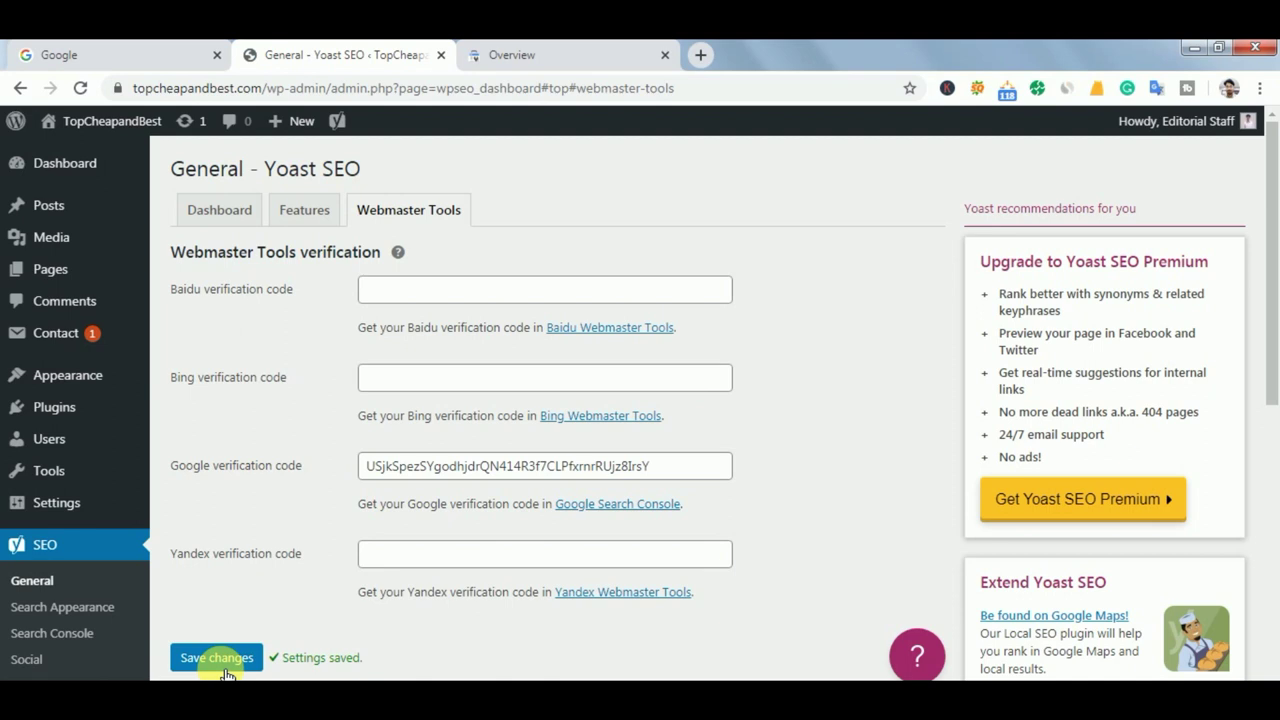
double_click(563, 470)
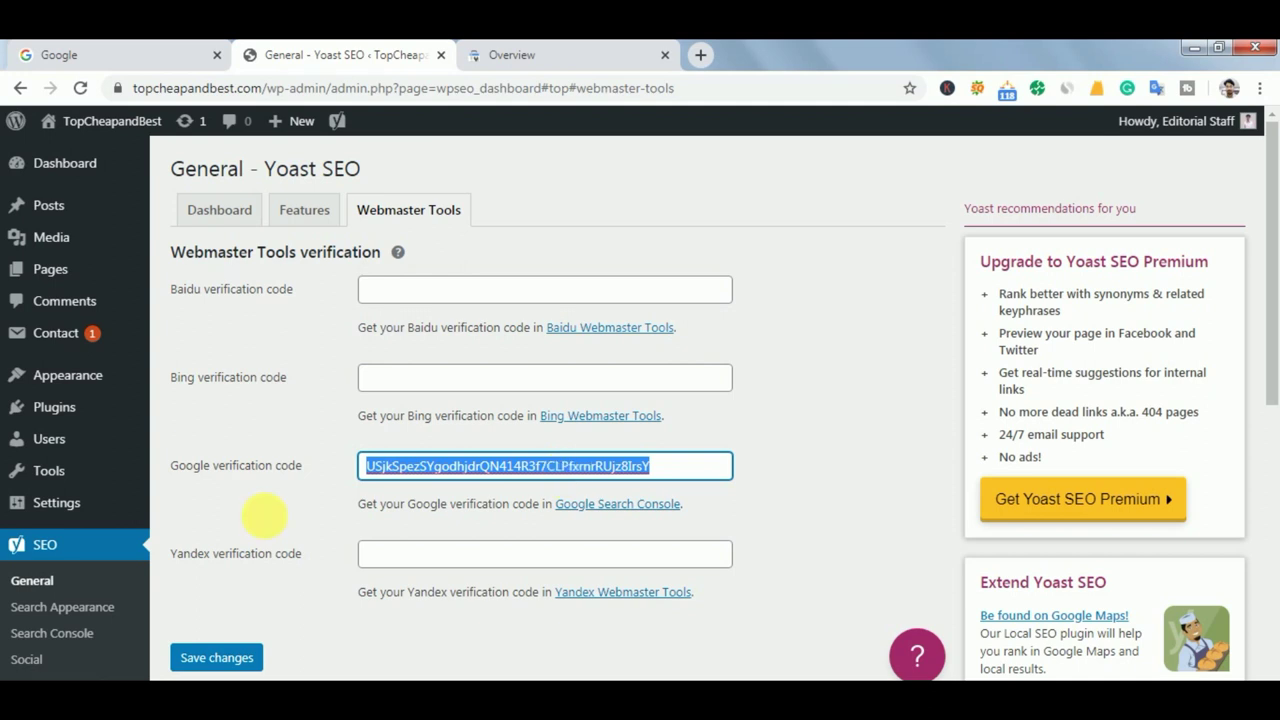
left_click(222, 657)
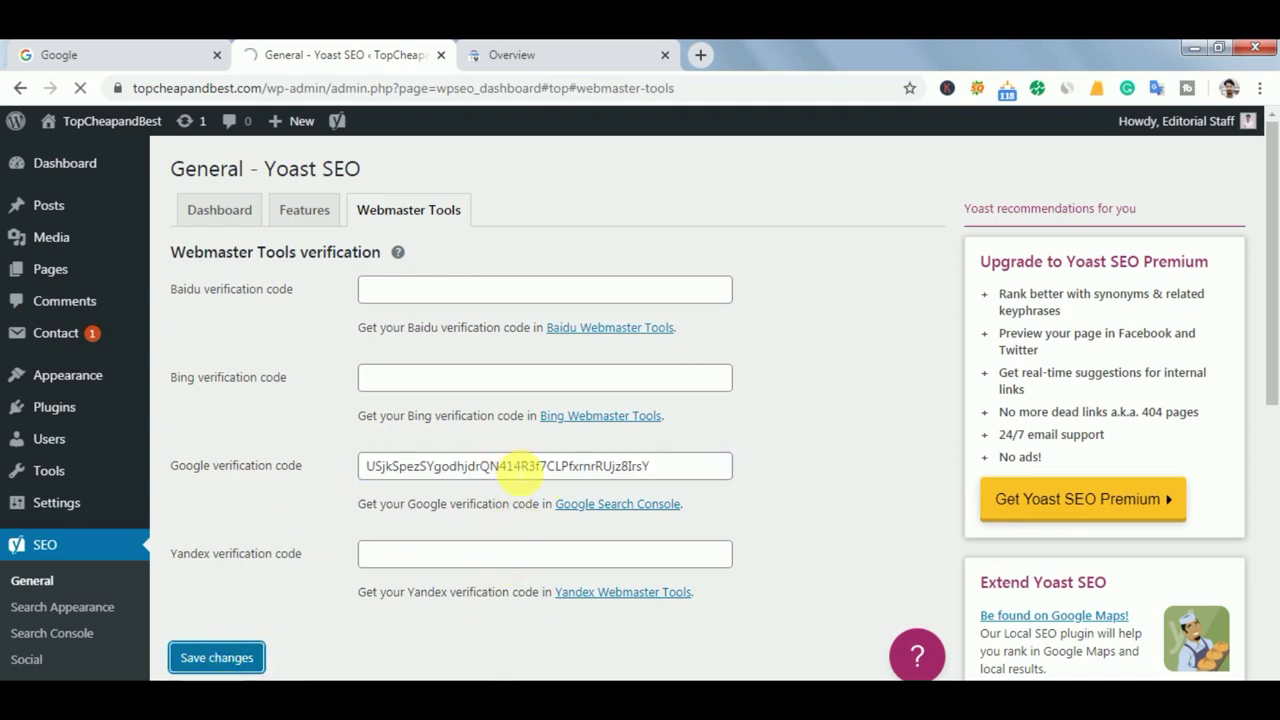
left_click(565, 50)
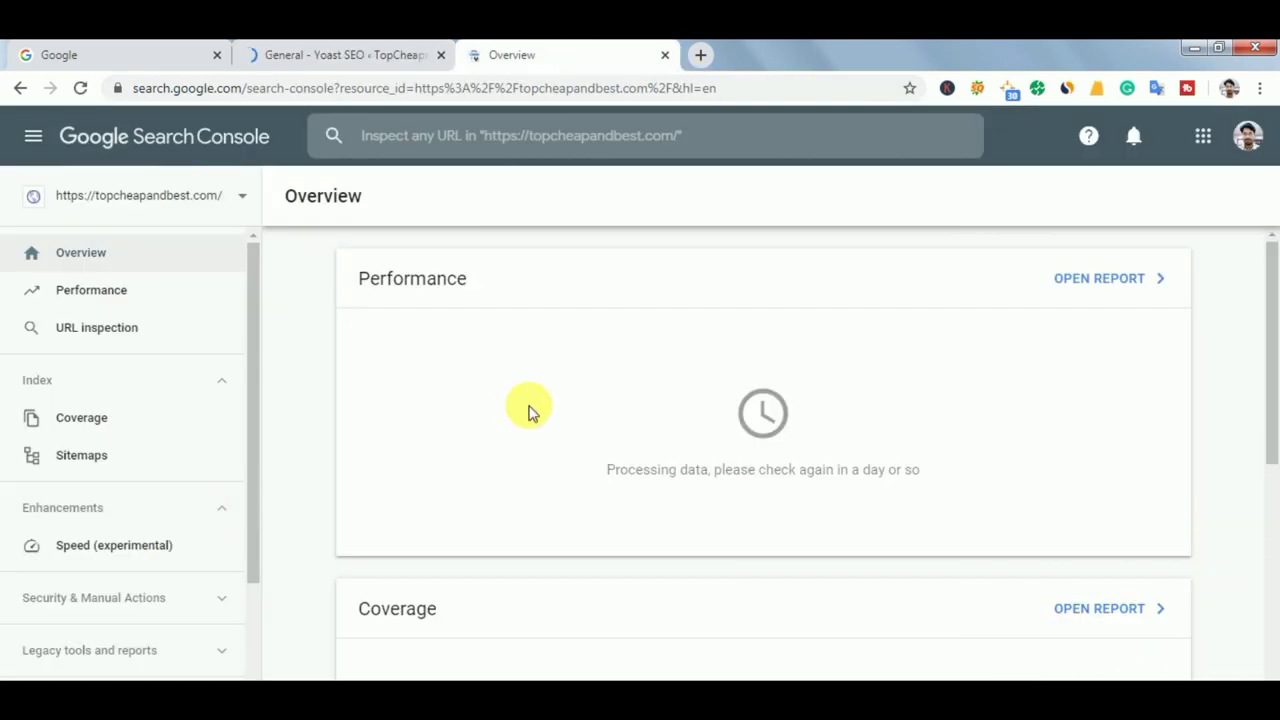